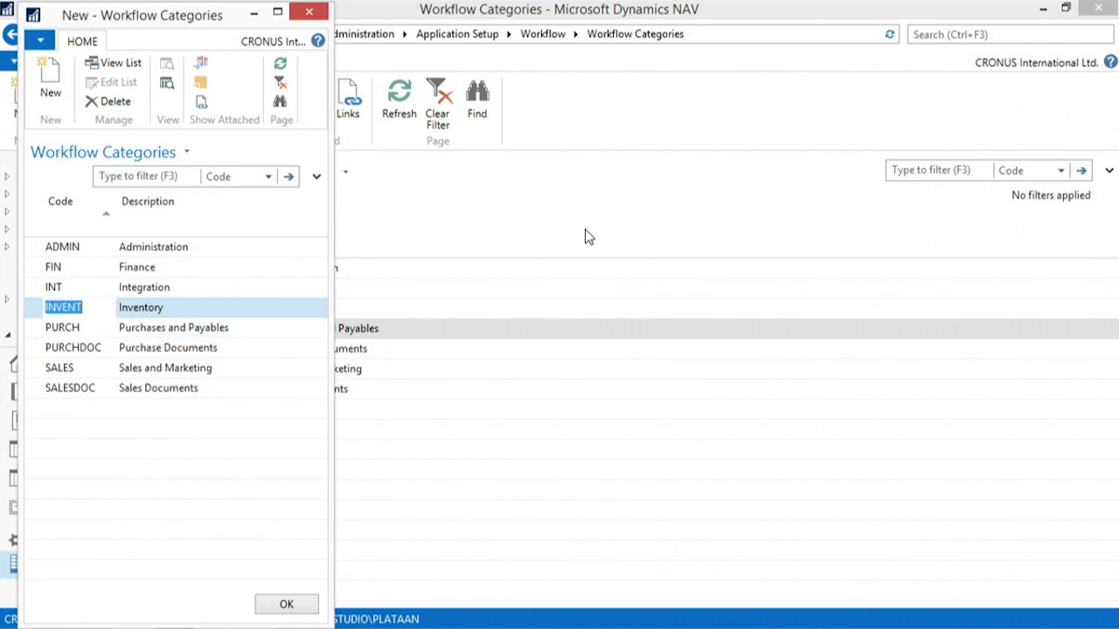
Close the workflow category editor and view the first template in the Administration category of the workflow templates
{"action": "key", "text": "Escape"}
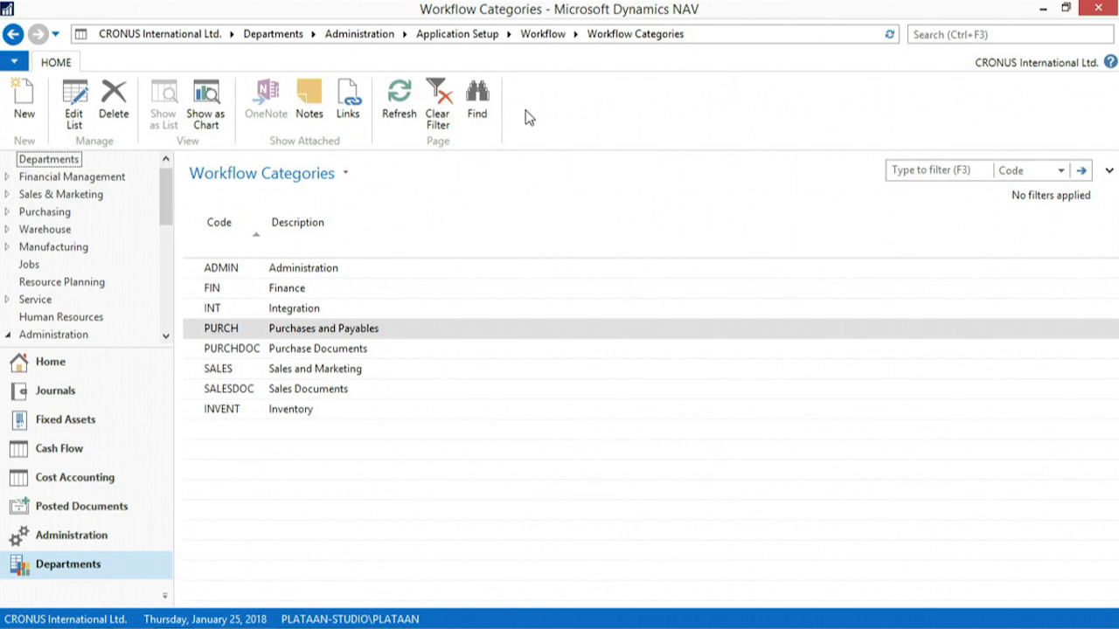
{"action": "left_click", "coordinate": [533, 38]}
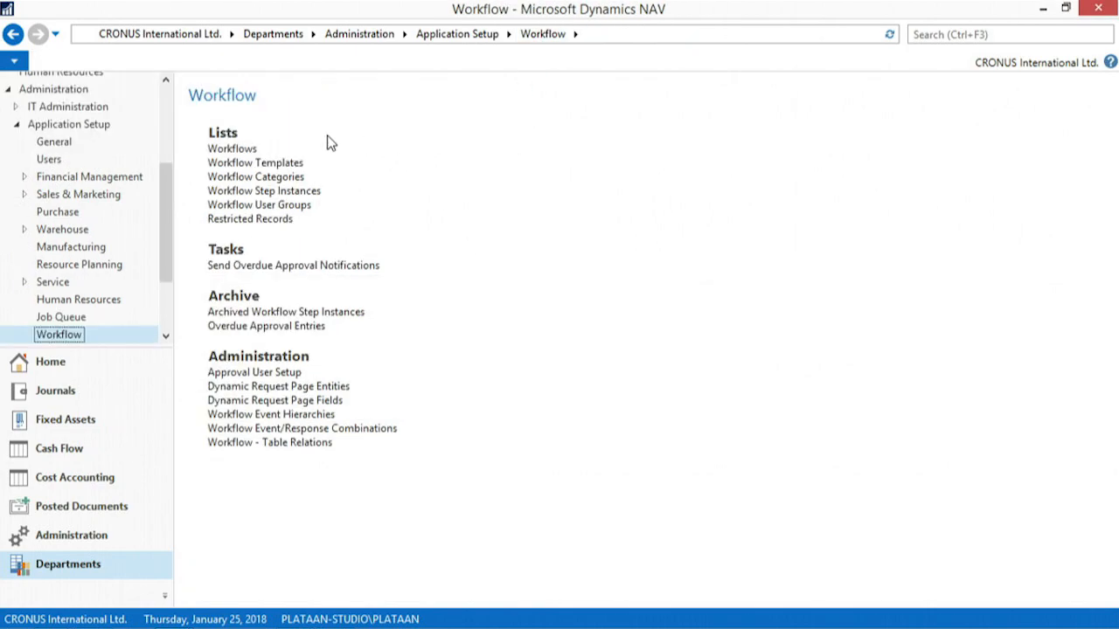
{"action": "left_click", "coordinate": [247, 163]}
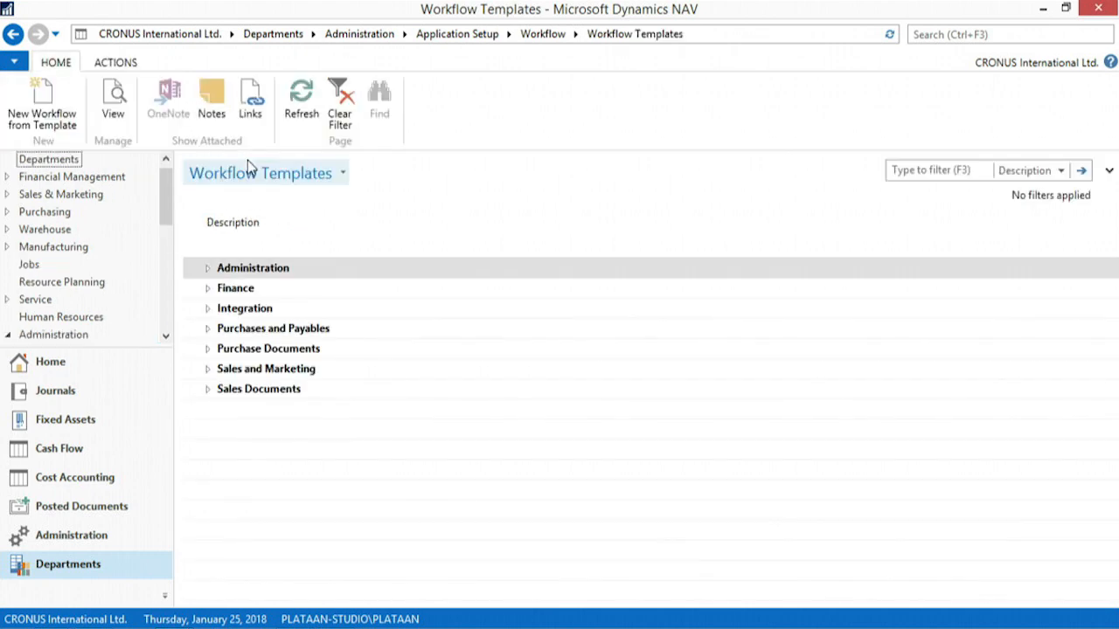
{"action": "left_click", "coordinate": [210, 268]}
{"action": "double_click", "coordinate": [242, 288]}
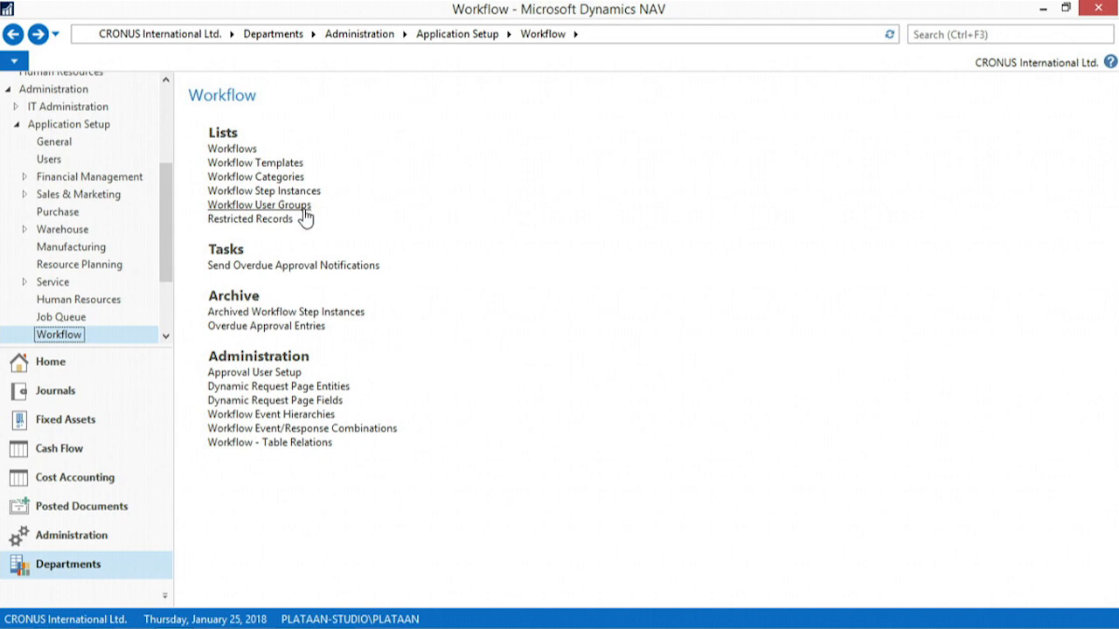
Create a workflow user group with code FINANCE and description "Finance department"
{"action": "left_click", "coordinate": [302, 207]}
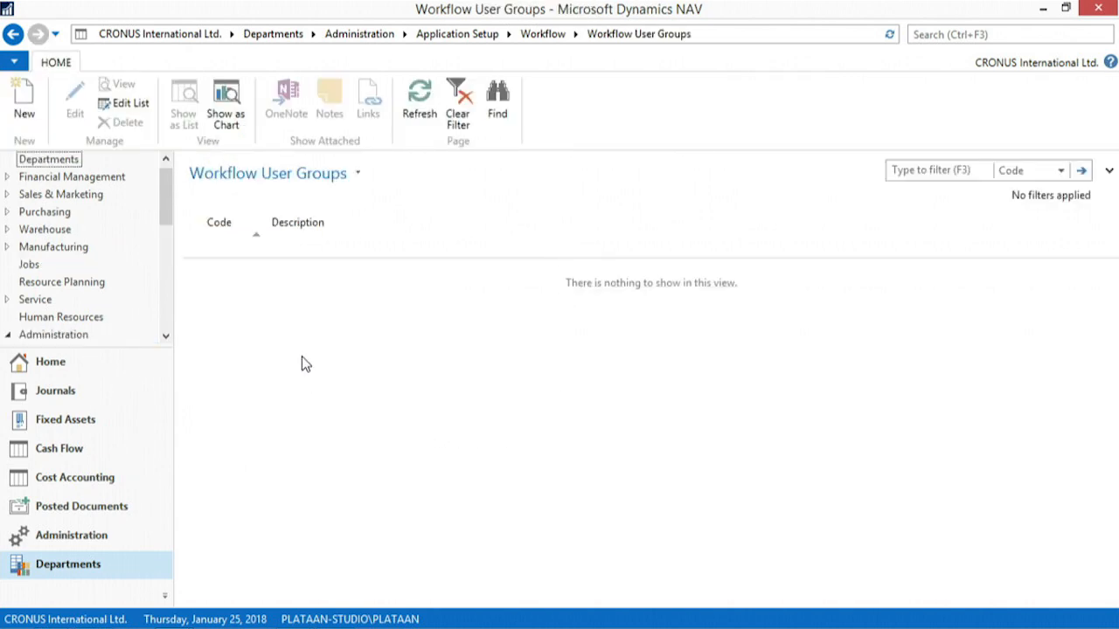
{"action": "left_click", "coordinate": [24, 103]}
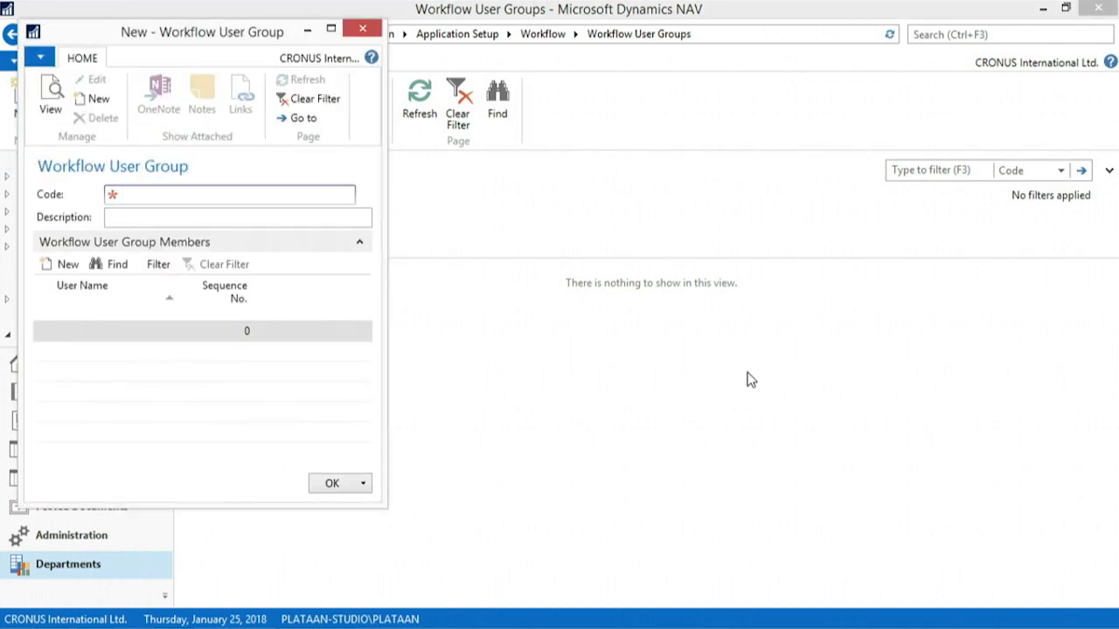
{"action": "type", "text": "finance"}
{"action": "key", "text": "Tab"}
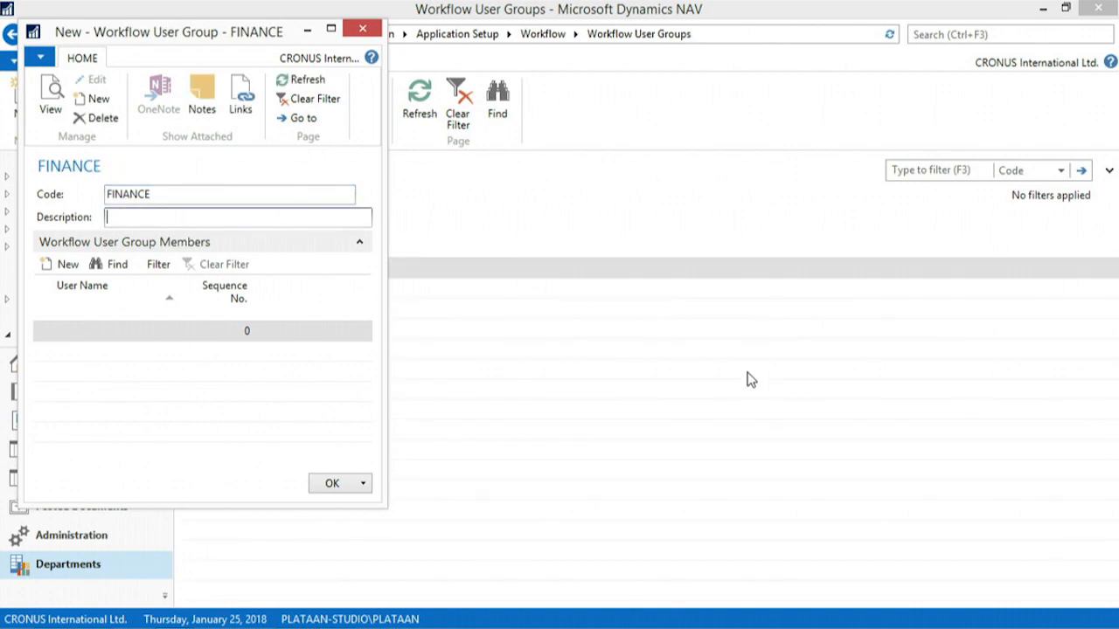
{"action": "type", "text": "Finance department"}
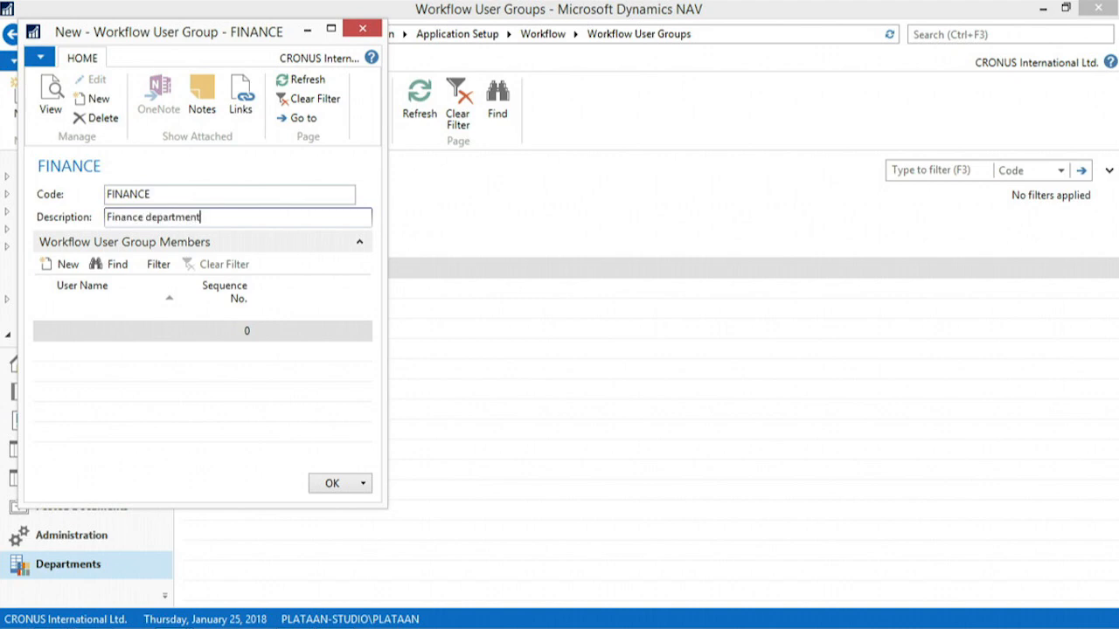
{"action": "key", "text": "Tab"}
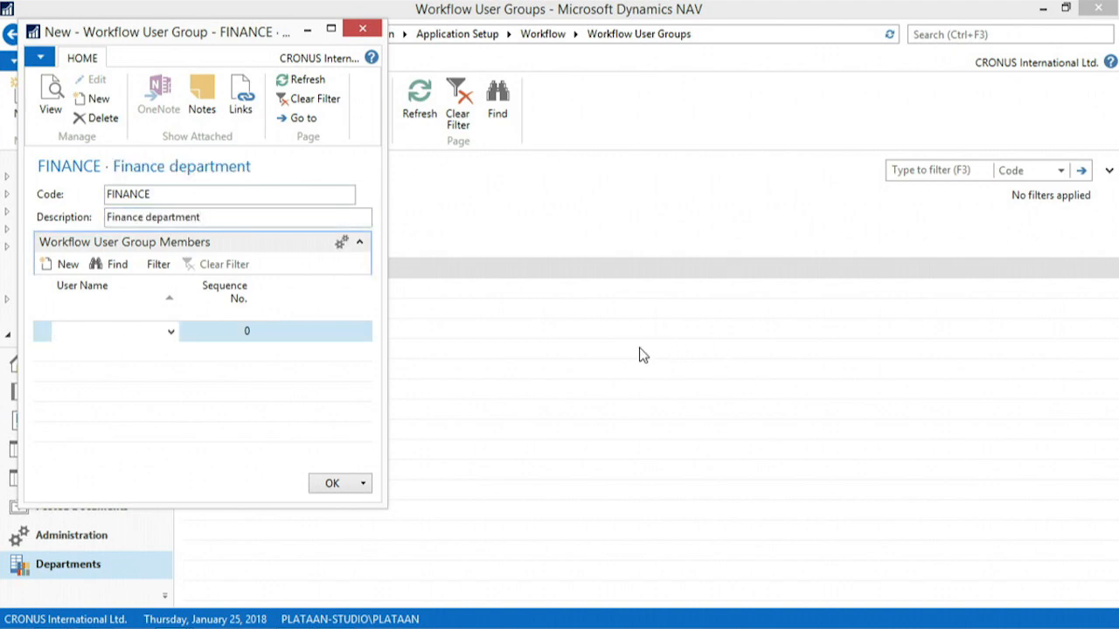
Add the existing approval user as the finance group's first member with sequence number 1
{"action": "left_click", "coordinate": [172, 334]}
{"action": "left_click", "coordinate": [167, 402]}
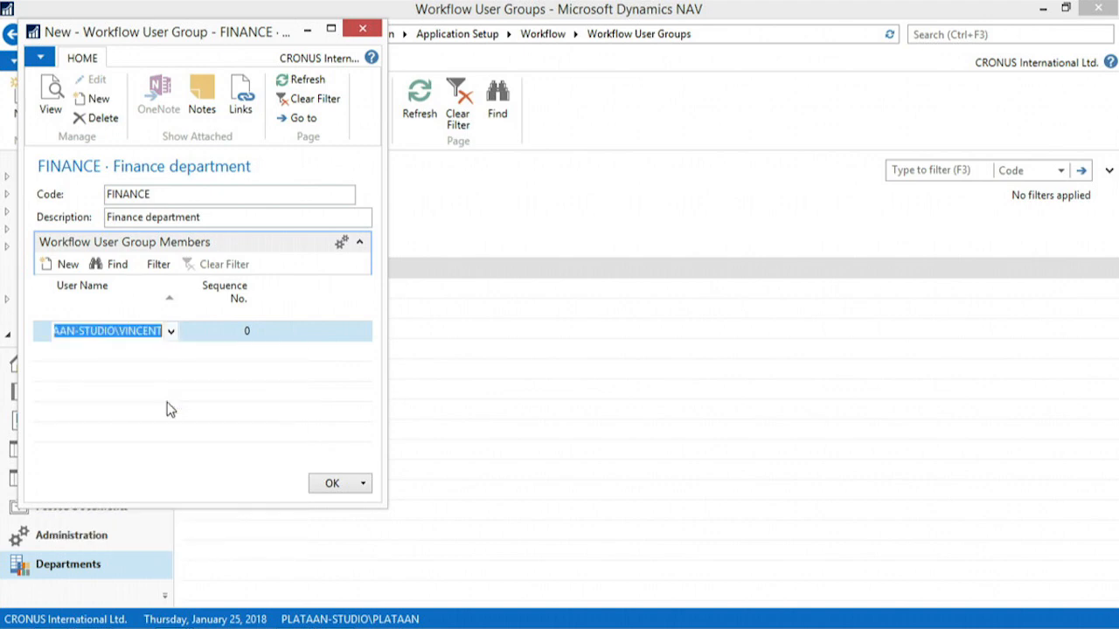
{"action": "key", "text": "Tab"}
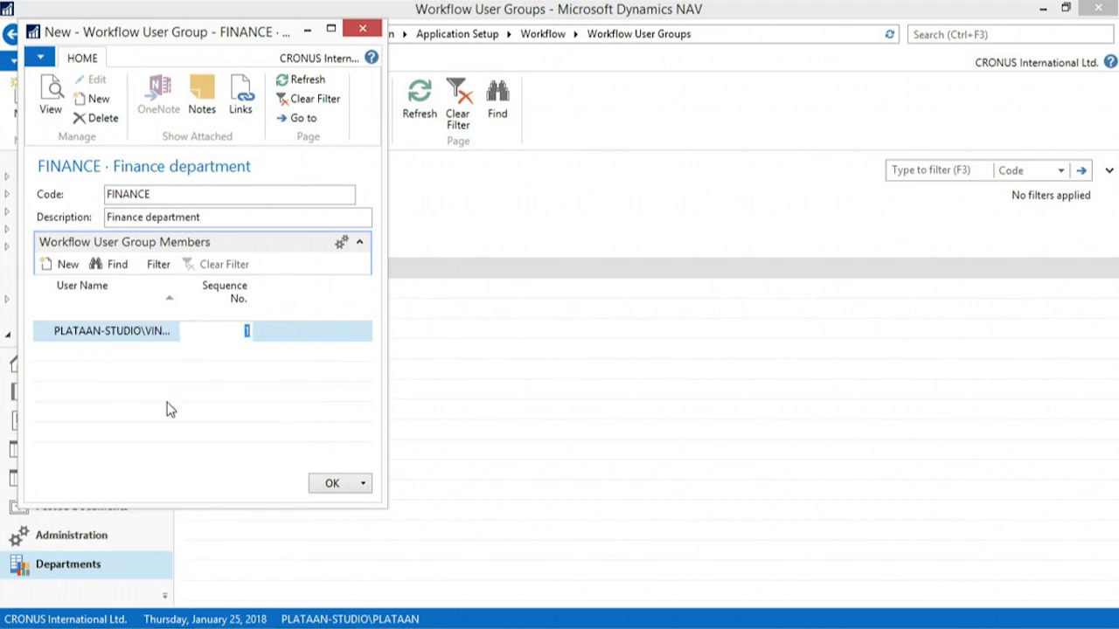
{"action": "key", "text": "Return"}
Register the second user from the users list in the approval user setup and choose that user as the group's second member
{"action": "left_click", "coordinate": [171, 352]}
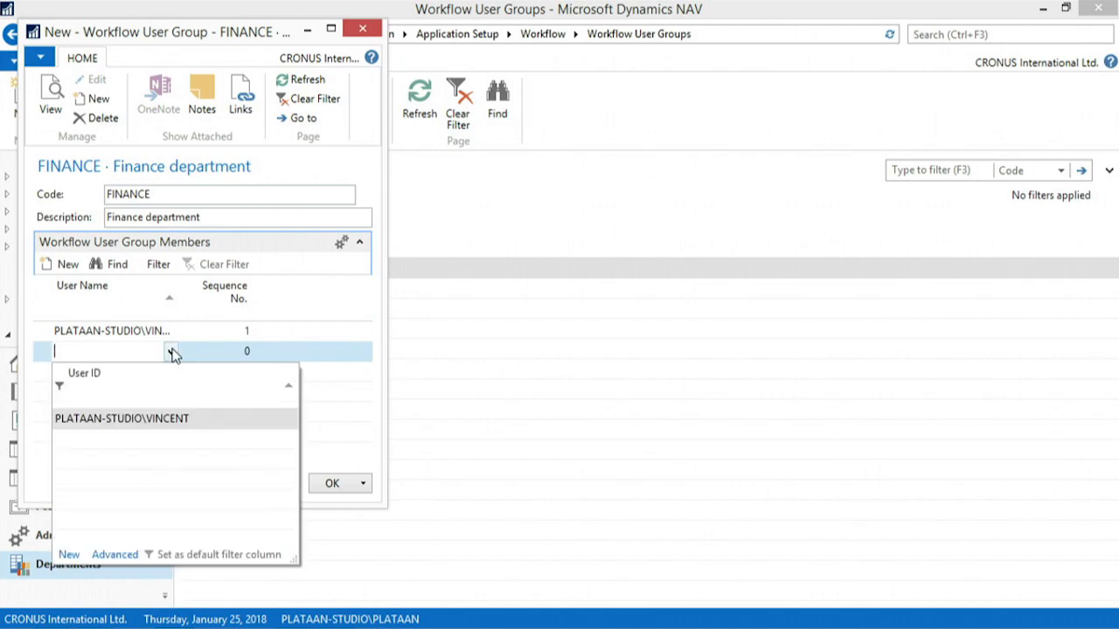
{"action": "left_click", "coordinate": [68, 553]}
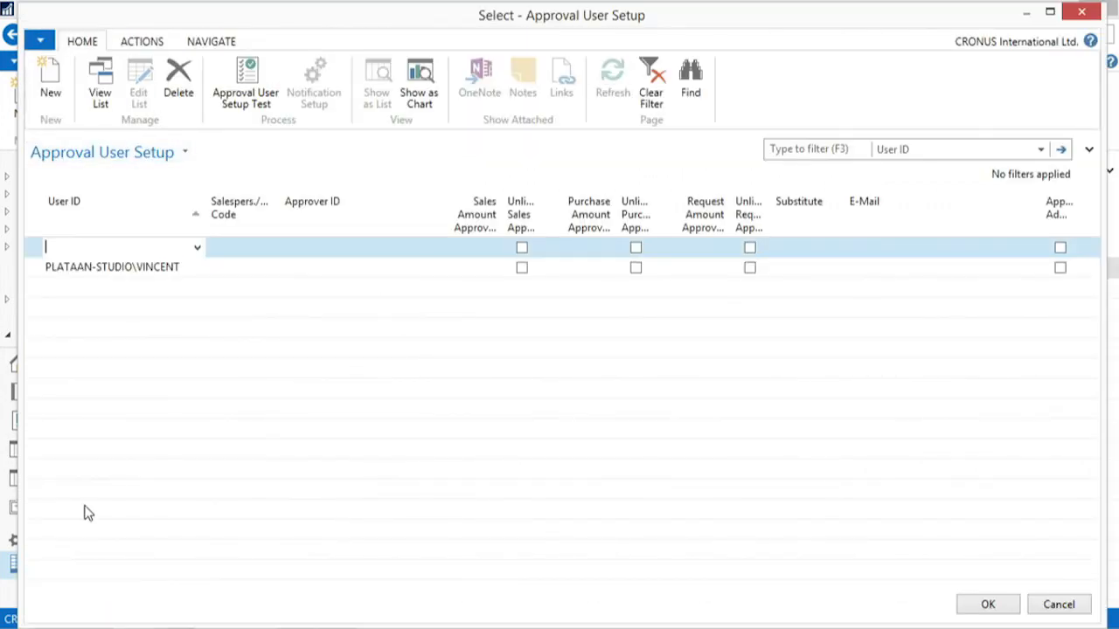
{"action": "left_click", "coordinate": [198, 249]}
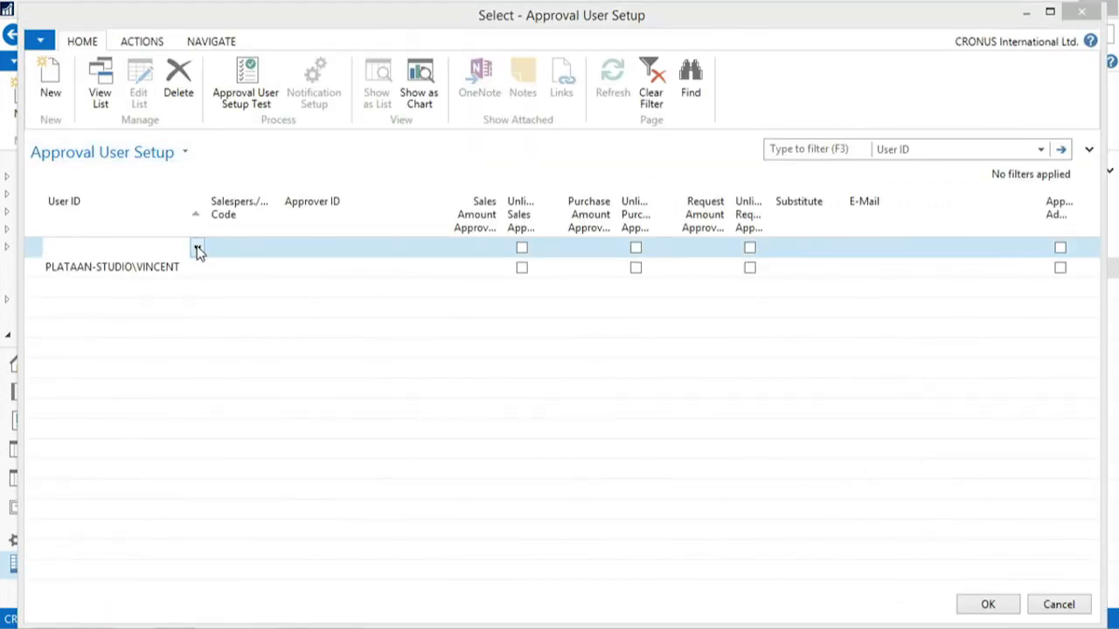
{"action": "left_click", "coordinate": [191, 270]}
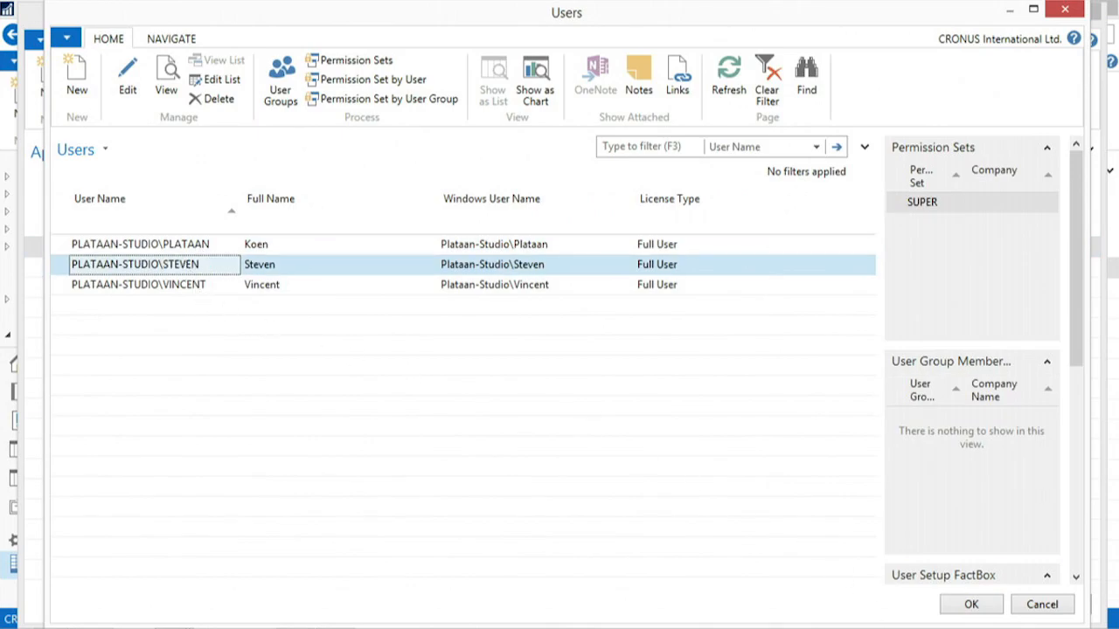
{"action": "left_click", "coordinate": [966, 602]}
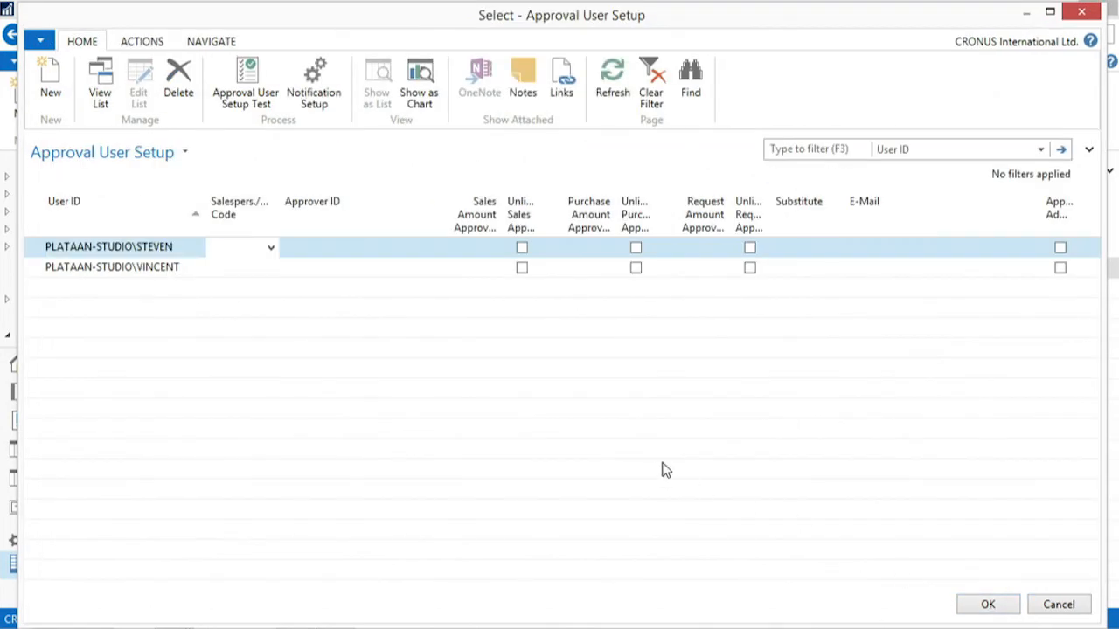
{"action": "left_click", "coordinate": [982, 605]}
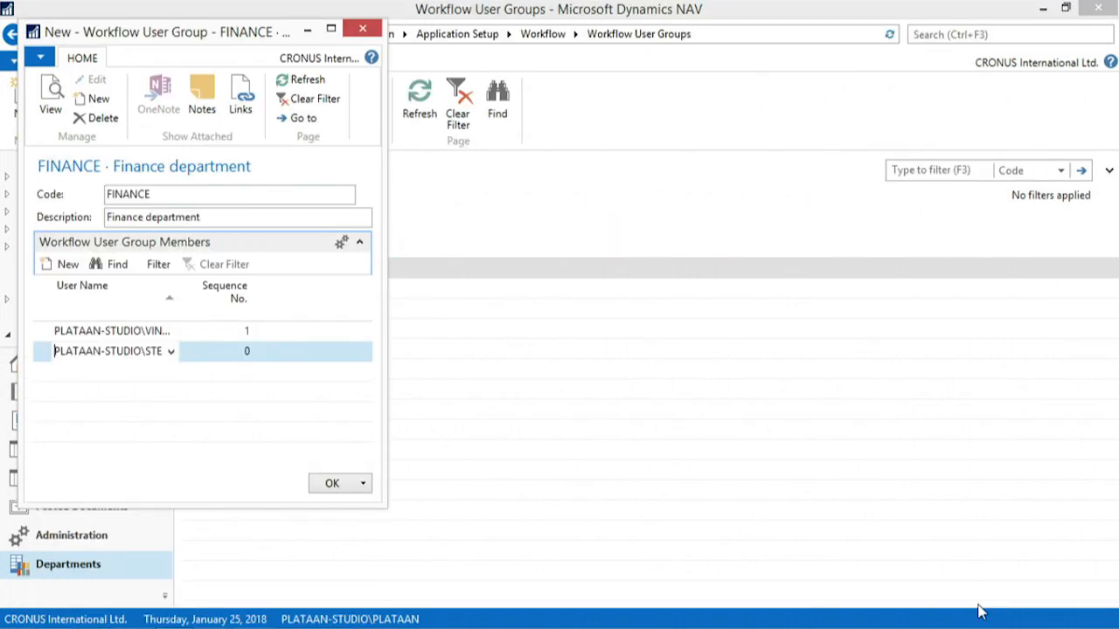
Give the second group member sequence number 2 and save the finance workflow user group
{"action": "key", "text": "Tab"}
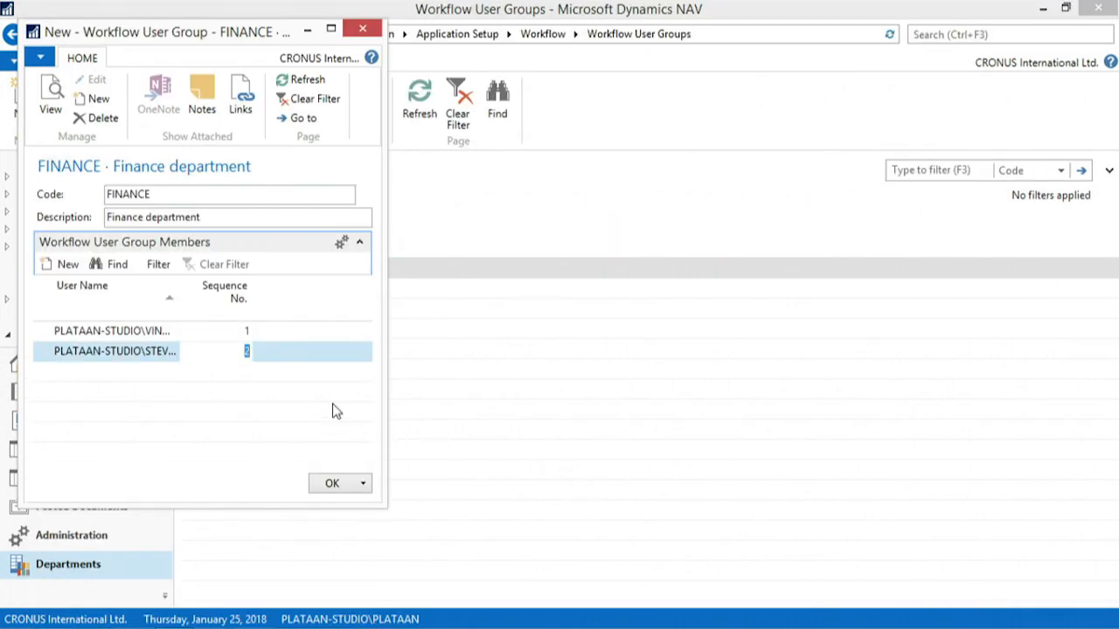
{"action": "key", "text": "Up"}
{"action": "key", "text": "Left"}
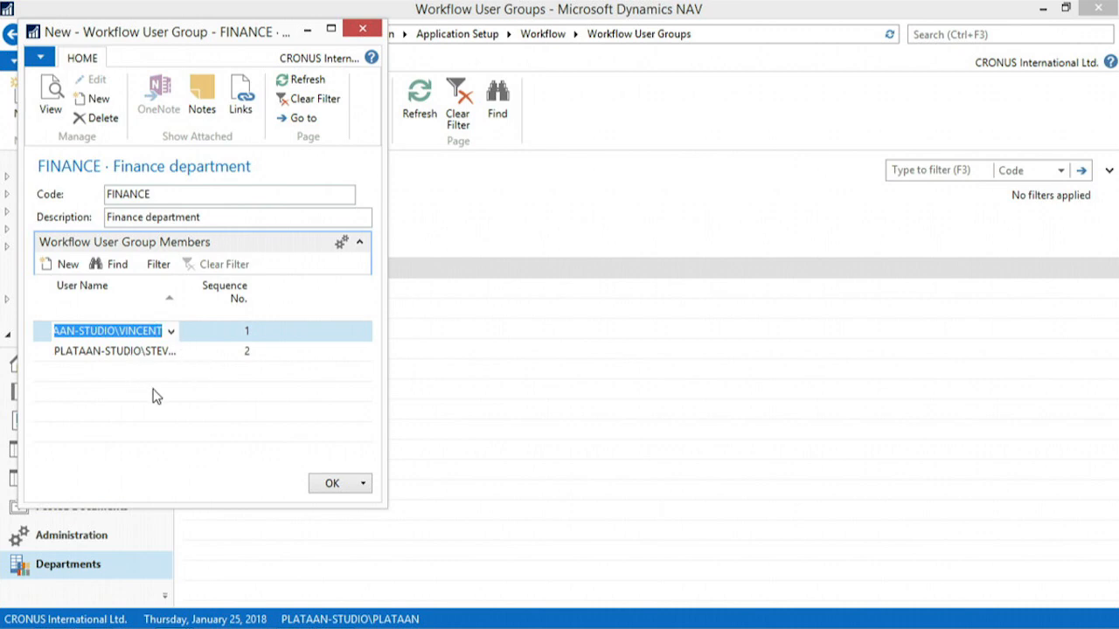
{"action": "left_click", "coordinate": [248, 356]}
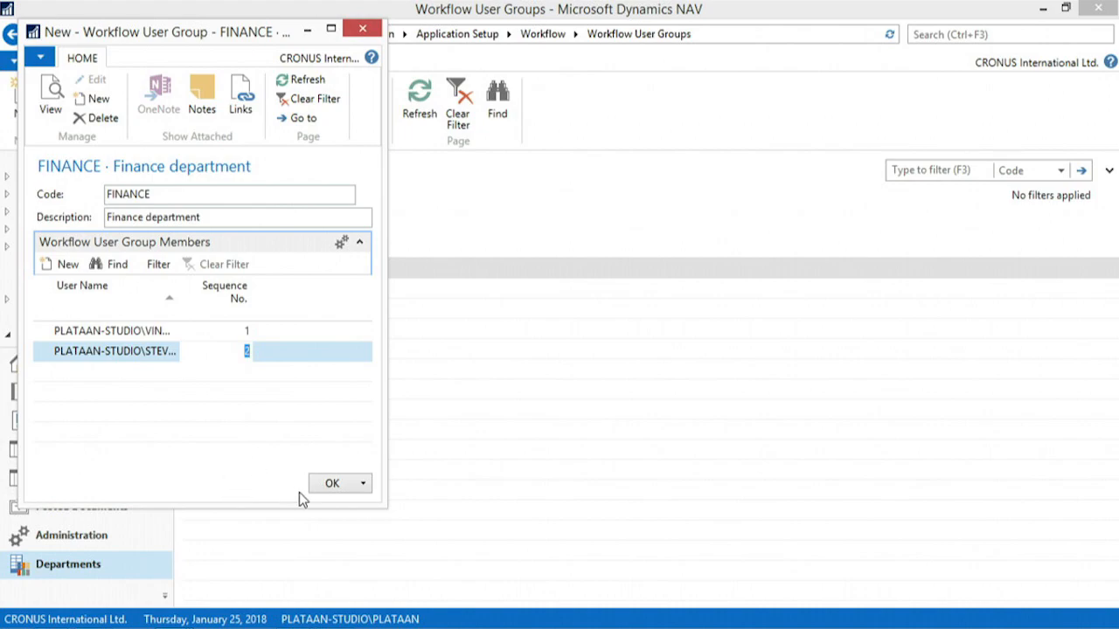
{"action": "left_click", "coordinate": [329, 484]}
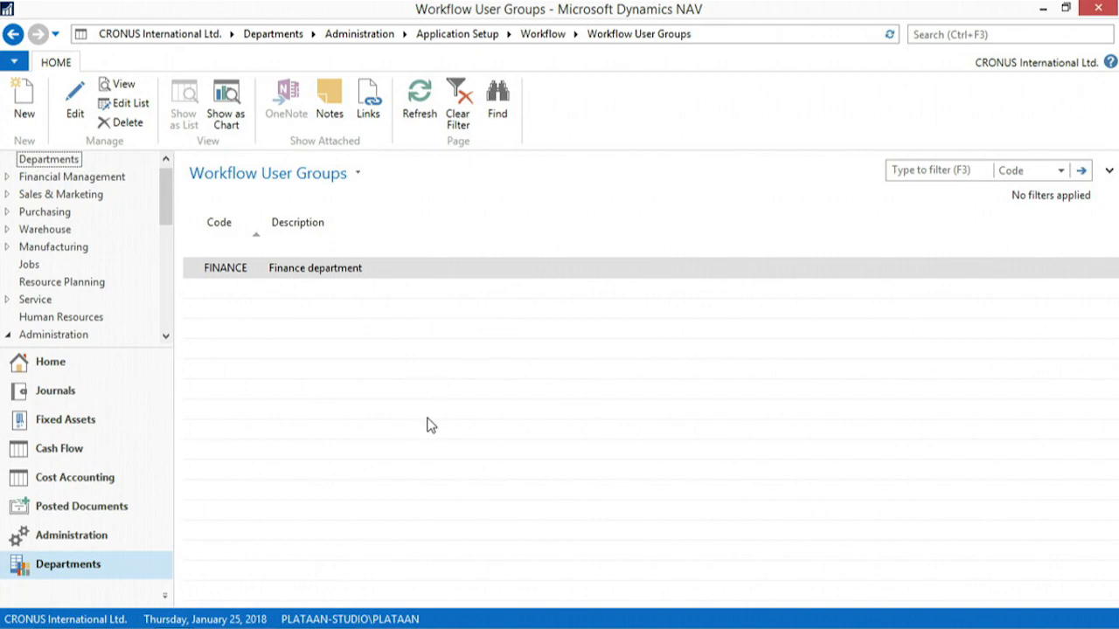
Open the Purchase Order Approval Workflow template from the Purchase Documents category of the workflow templates
{"action": "left_click", "coordinate": [542, 34]}
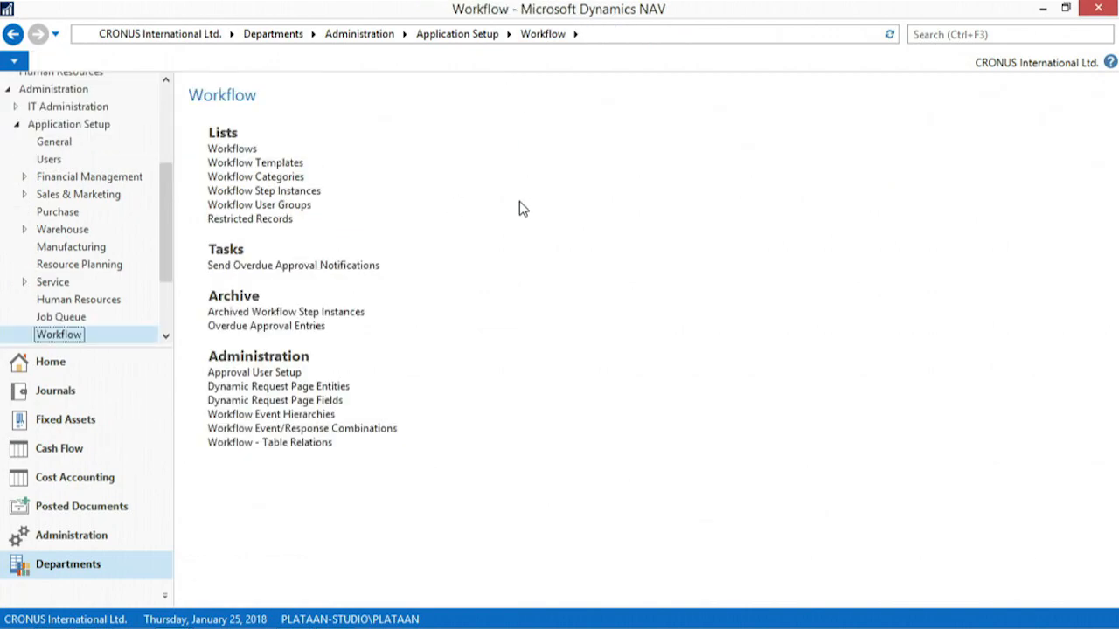
{"action": "left_click", "coordinate": [262, 163]}
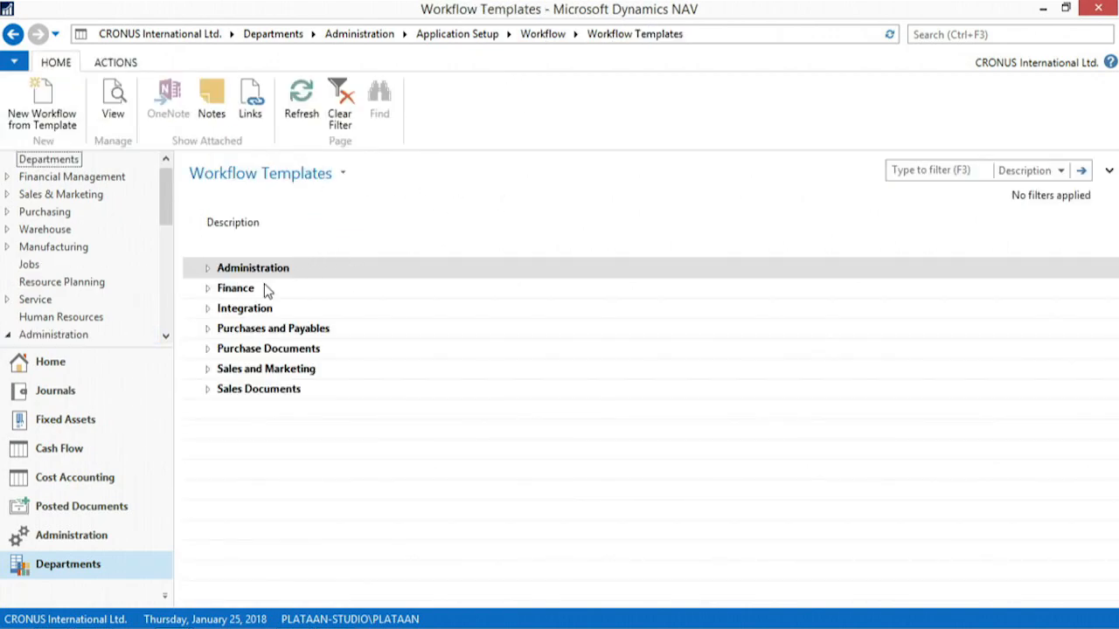
{"action": "left_click", "coordinate": [209, 348]}
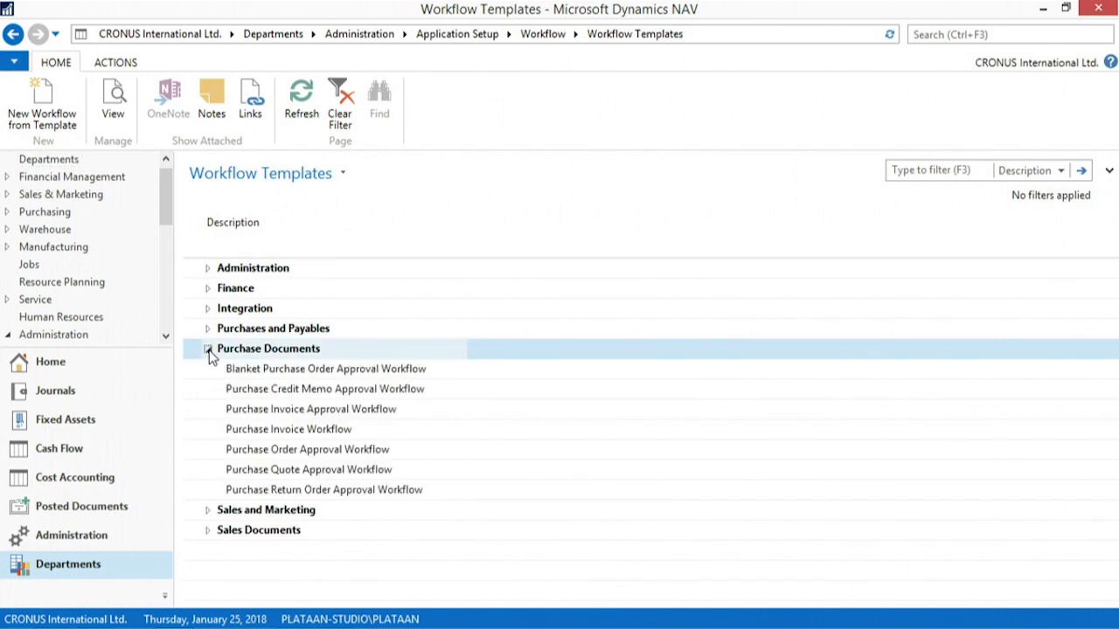
{"action": "double_click", "coordinate": [270, 449]}
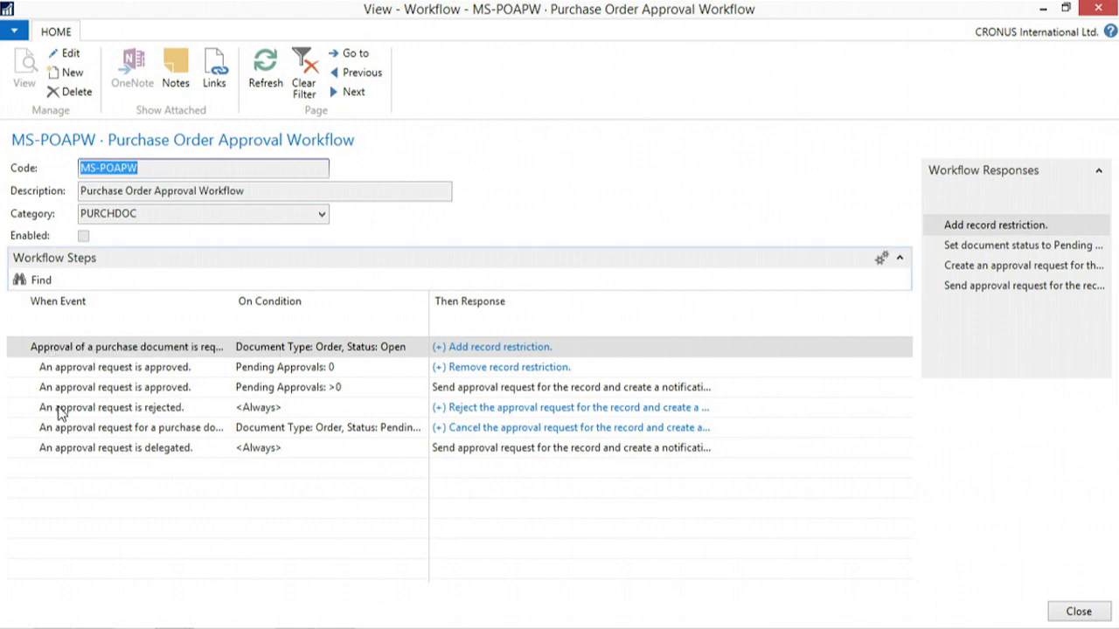
Examine the responses to the purchase approval request event, including the approver type choices for creating an approval request
{"action": "left_click", "coordinate": [473, 347]}
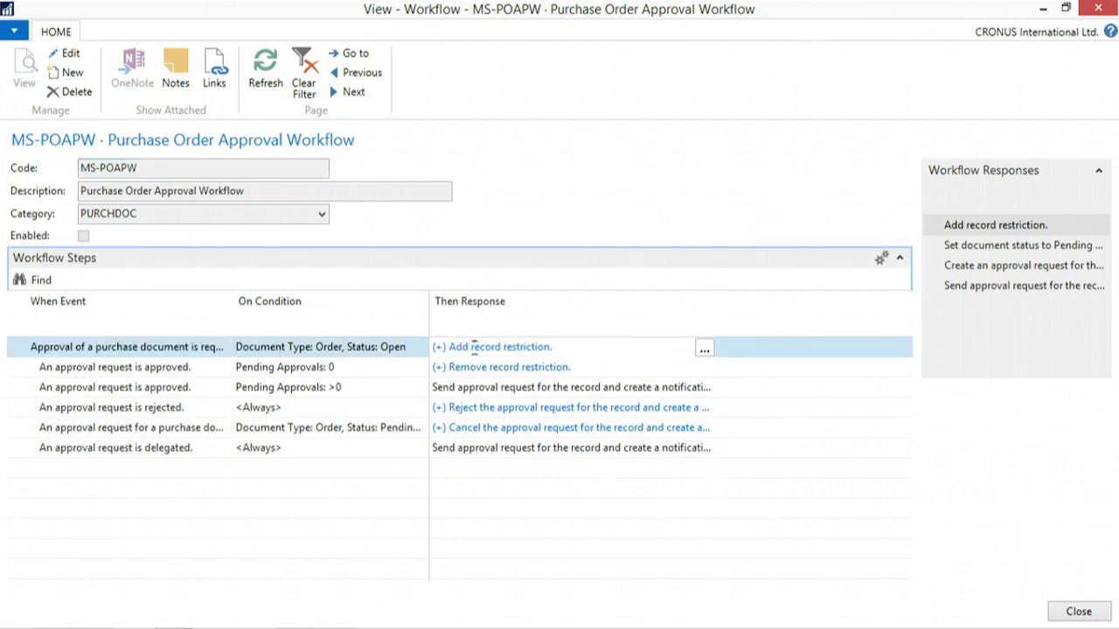
{"action": "left_click", "coordinate": [706, 350]}
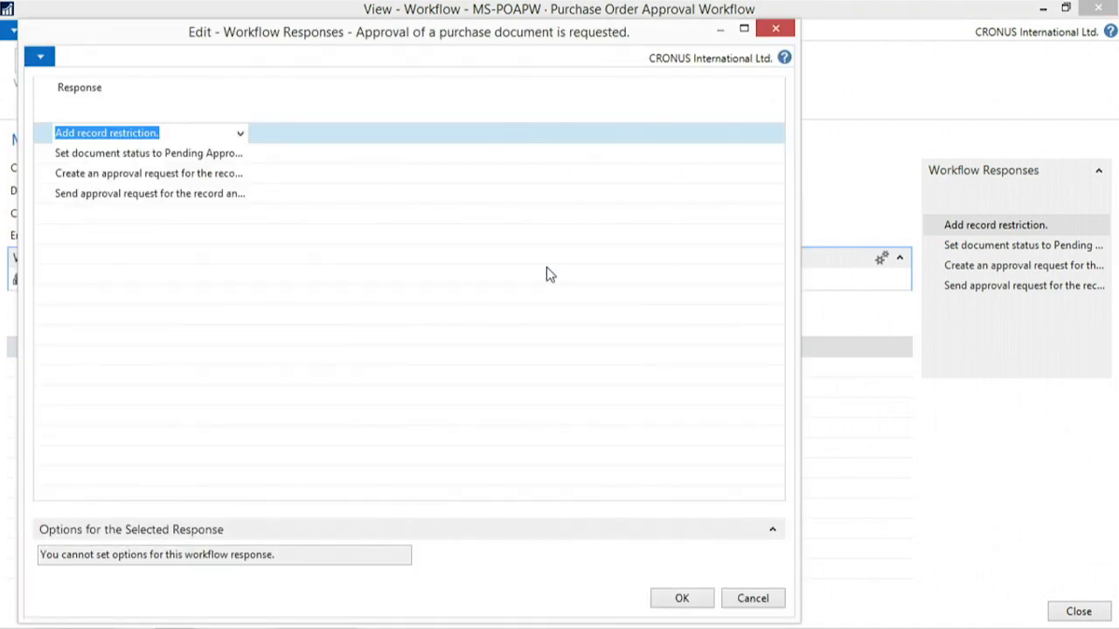
{"action": "left_click", "coordinate": [156, 173]}
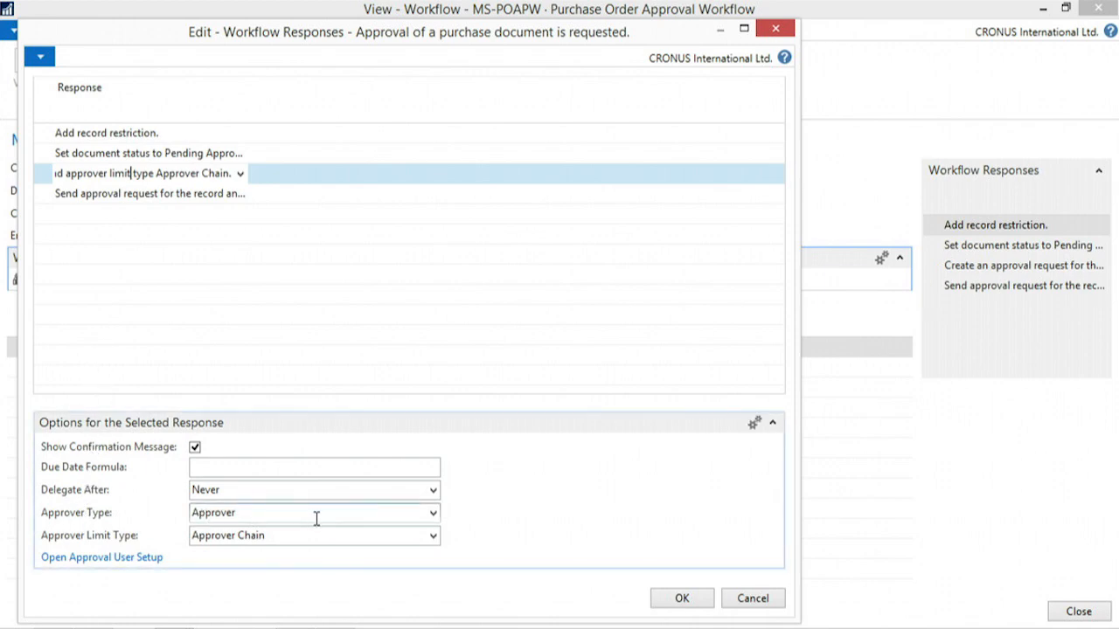
{"action": "left_click", "coordinate": [433, 513]}
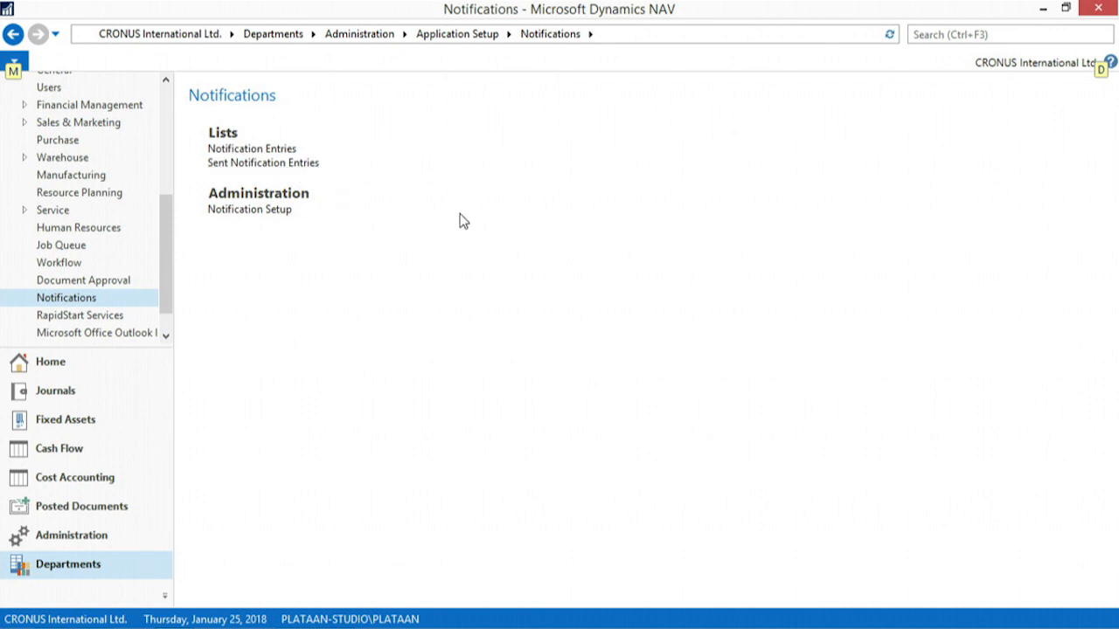
Check the notification entries and view the notification method choices for New Record in the notification setup
{"action": "left_click", "coordinate": [279, 150]}
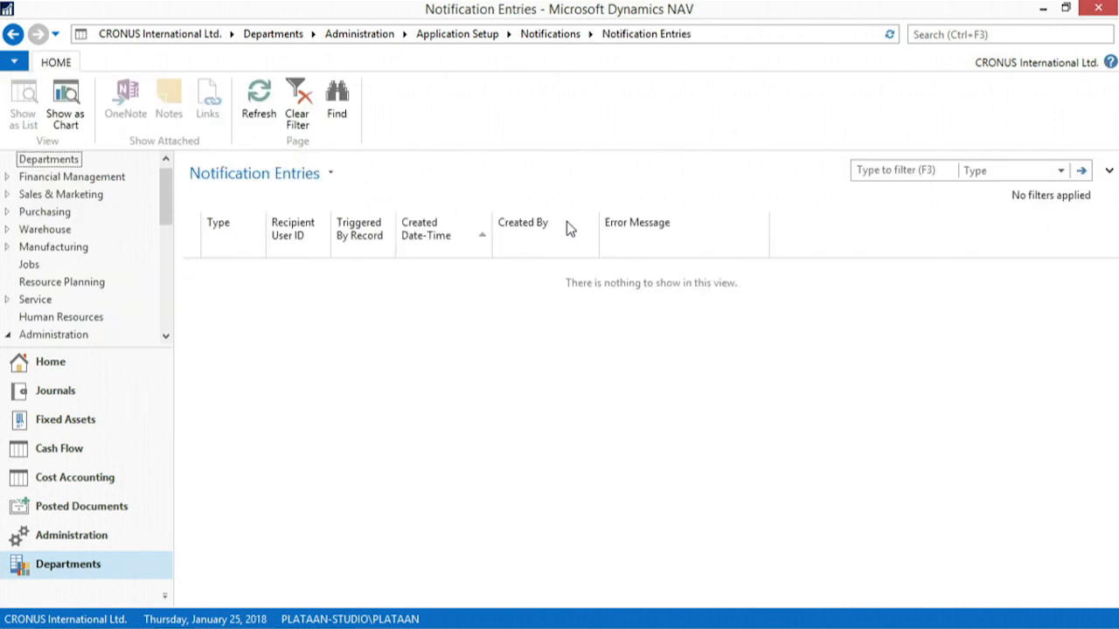
{"action": "left_click", "coordinate": [13, 34]}
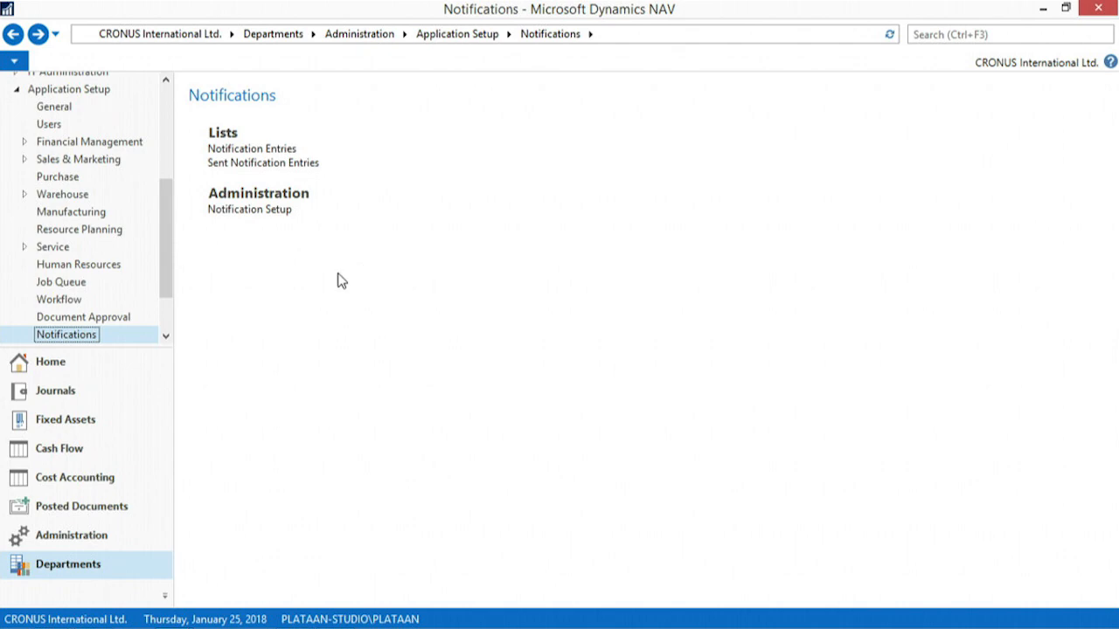
{"action": "left_click", "coordinate": [277, 215]}
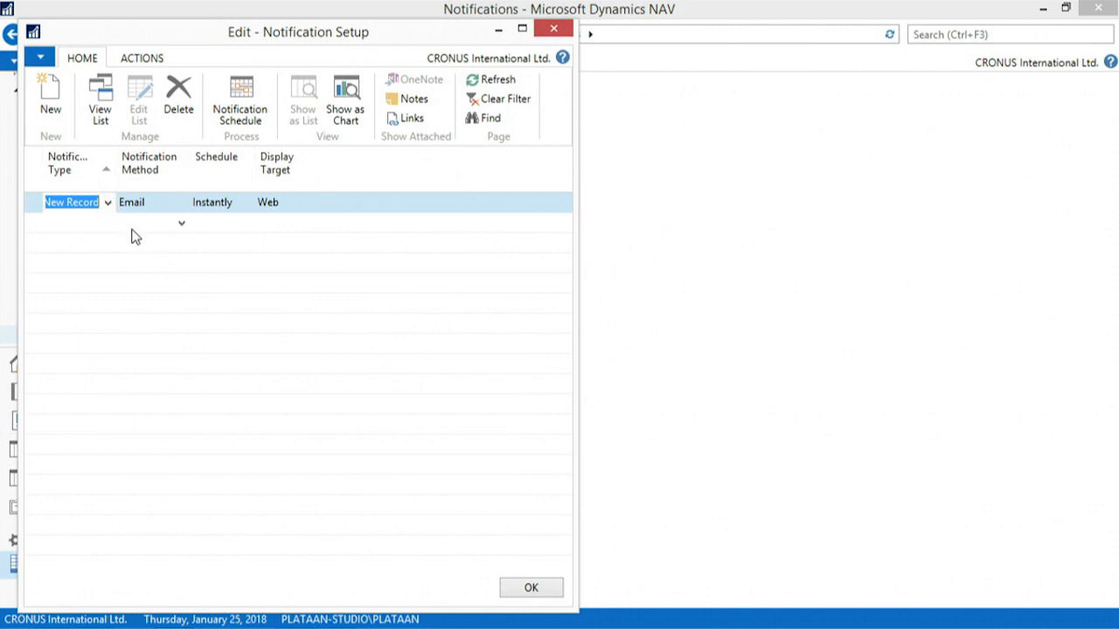
{"action": "key", "text": "Tab"}
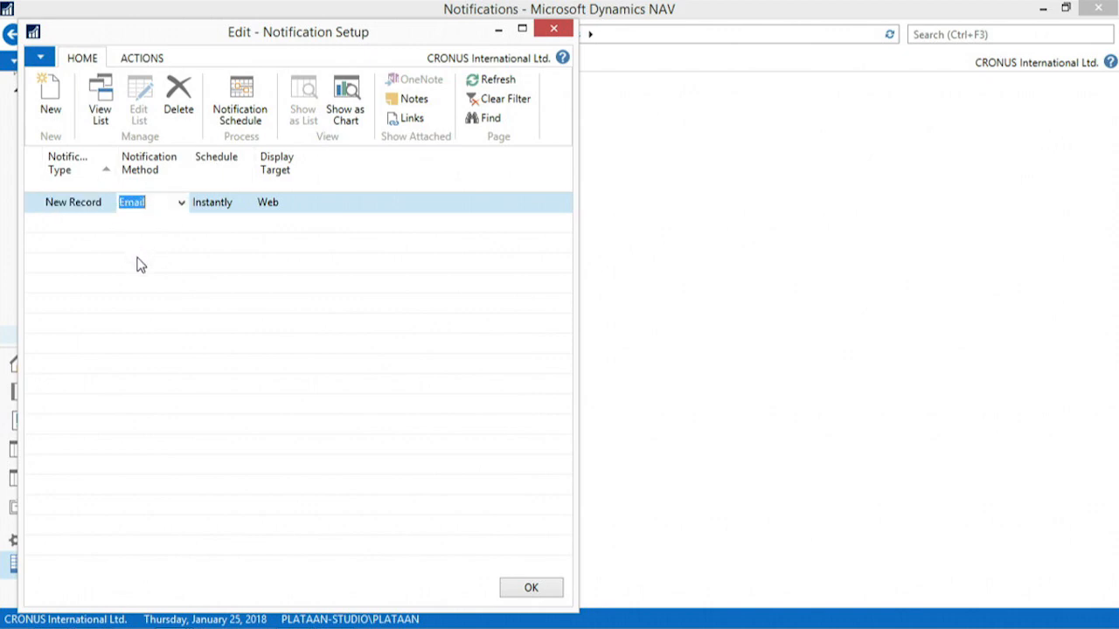
{"action": "left_click", "coordinate": [181, 204]}
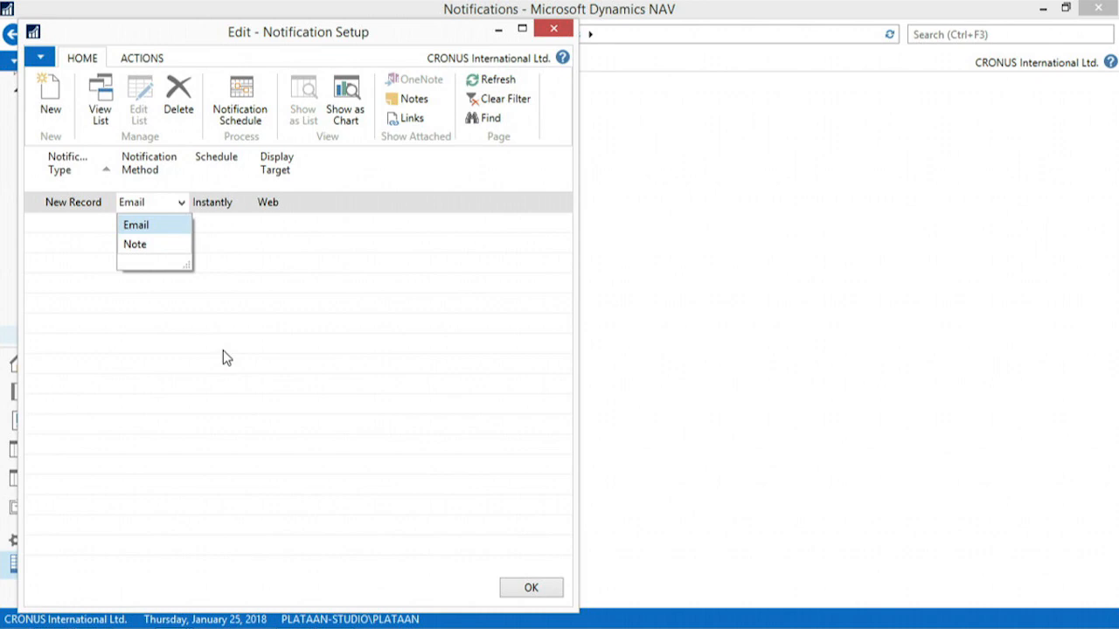
{"action": "left_click", "coordinate": [222, 346]}
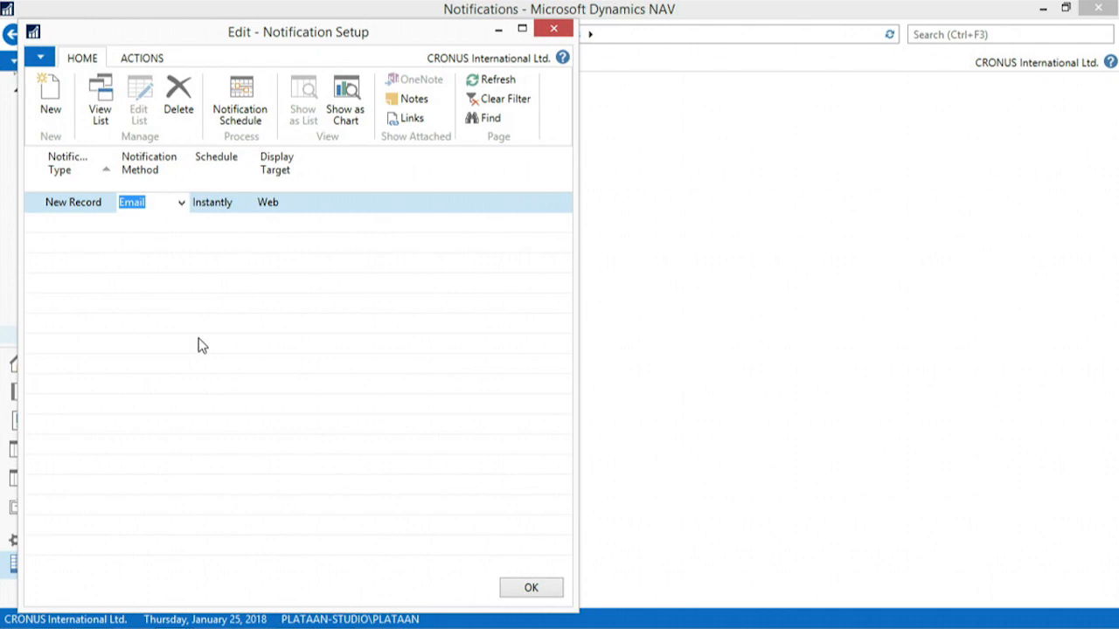
Complete the New Record notification line with the Instantly schedule and Web as its display target
{"action": "key", "text": "Tab"}
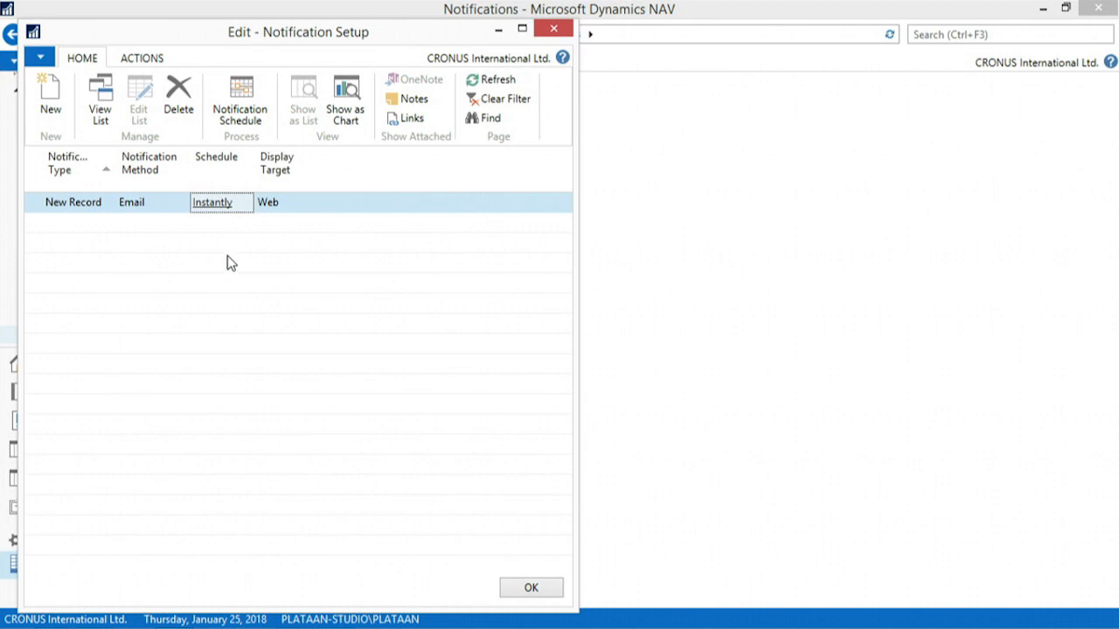
{"action": "key", "text": "Tab"}
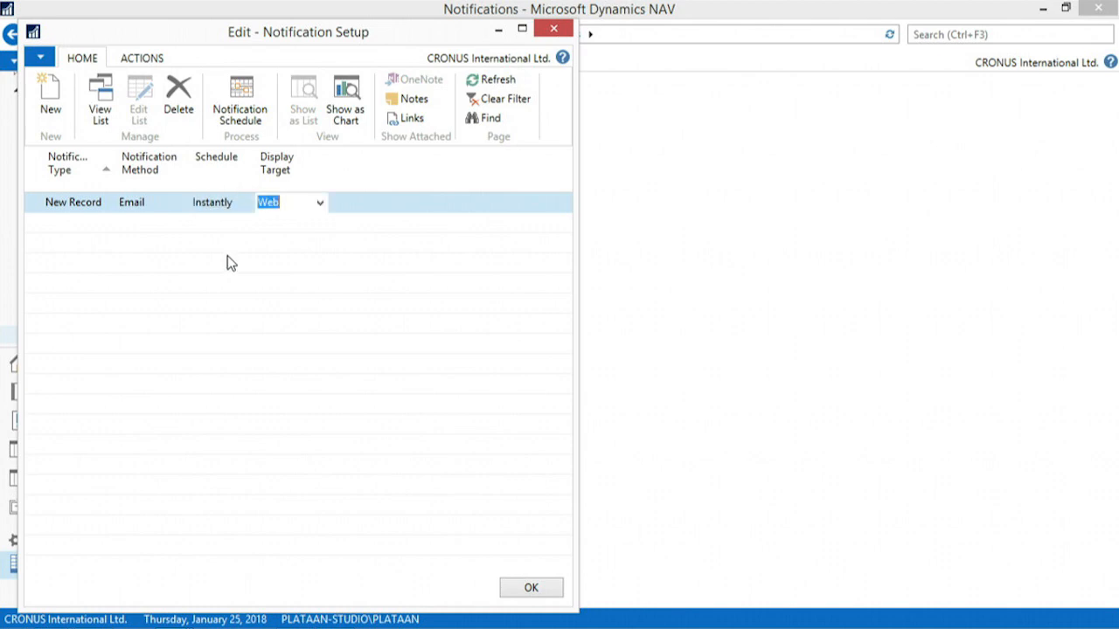
{"action": "left_click", "coordinate": [320, 203]}
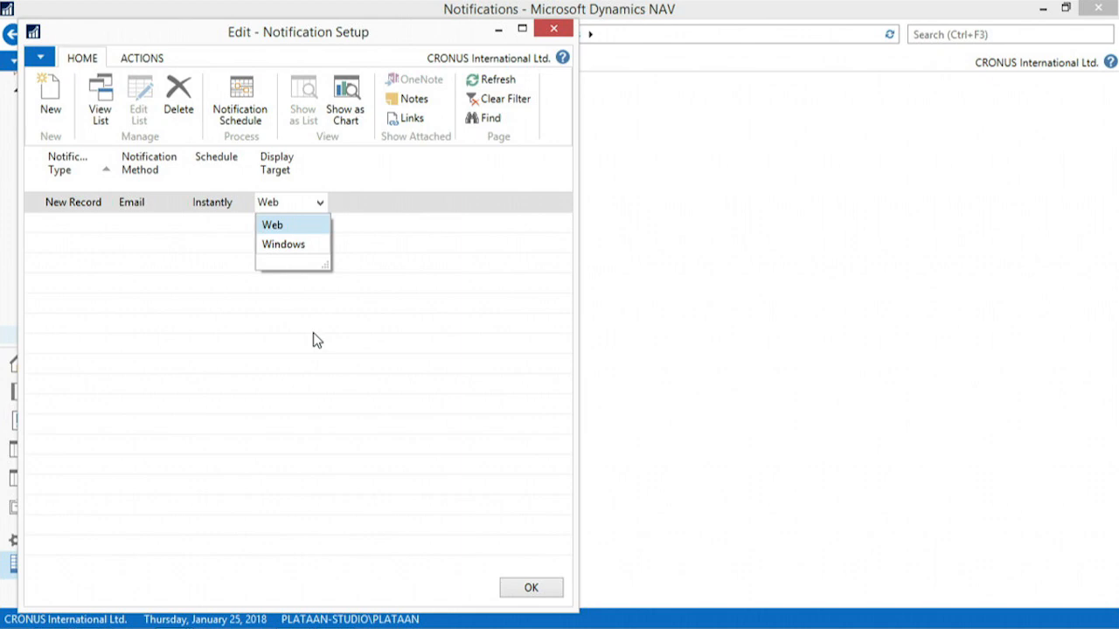
{"action": "key", "text": "Return"}
{"action": "key", "text": "Return"}
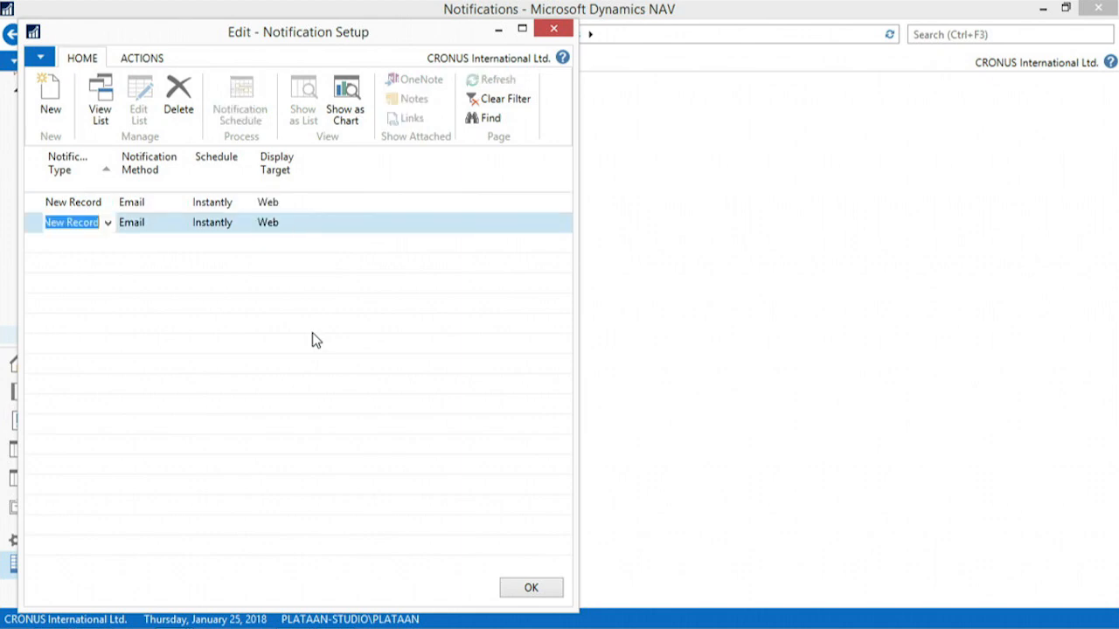
Add an Approval notification line with the Email method, Instantly schedule and Web display target
{"action": "left_click", "coordinate": [107, 225]}
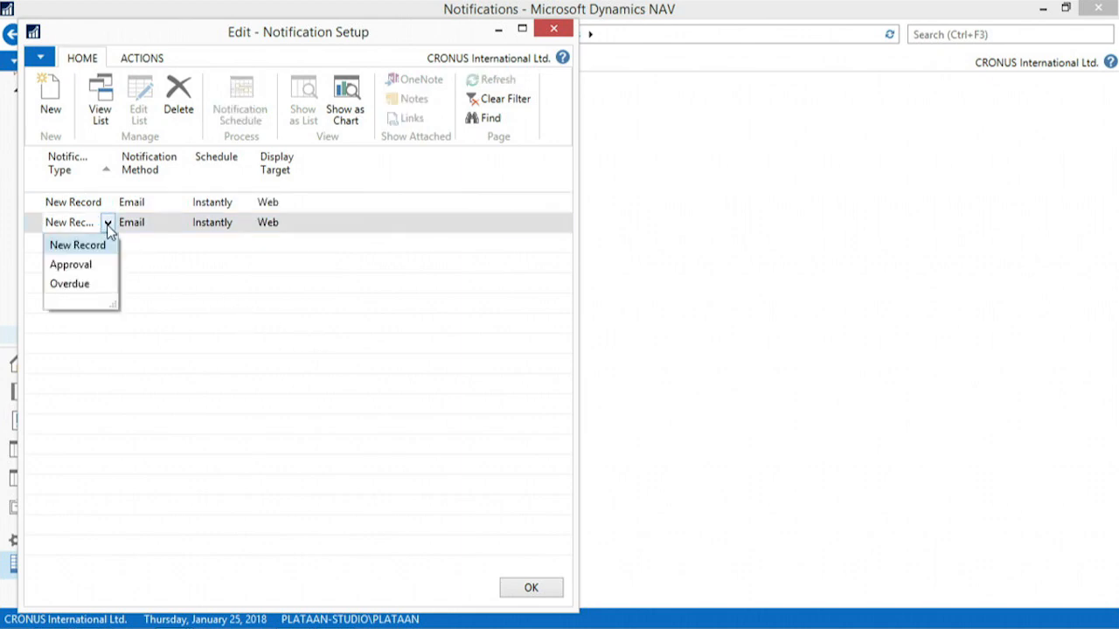
{"action": "left_click", "coordinate": [91, 266]}
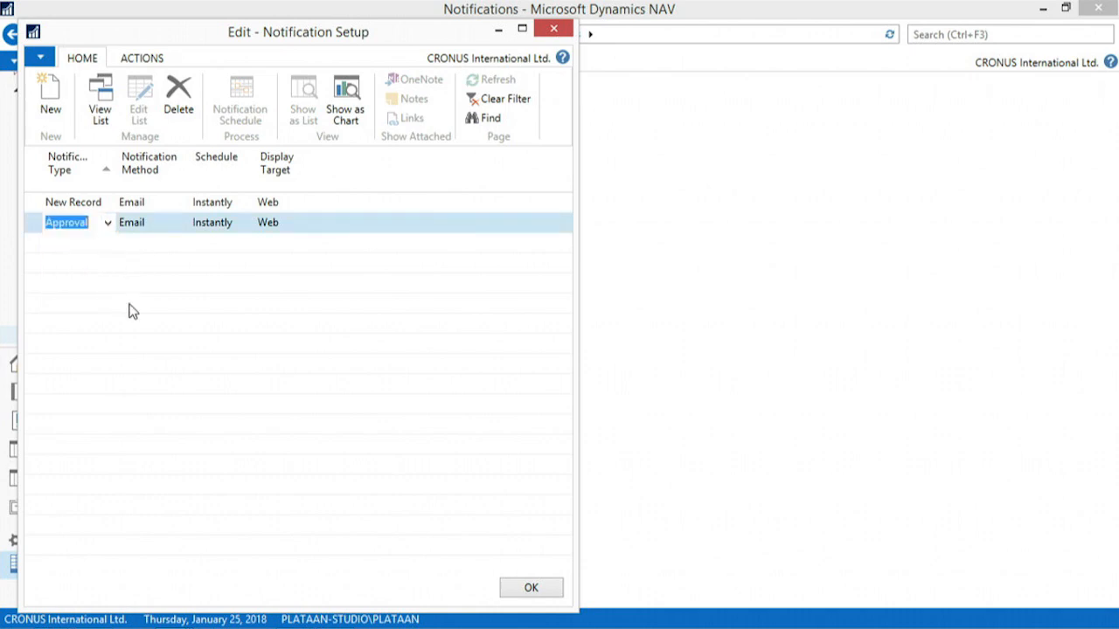
{"action": "key", "text": "Tab"}
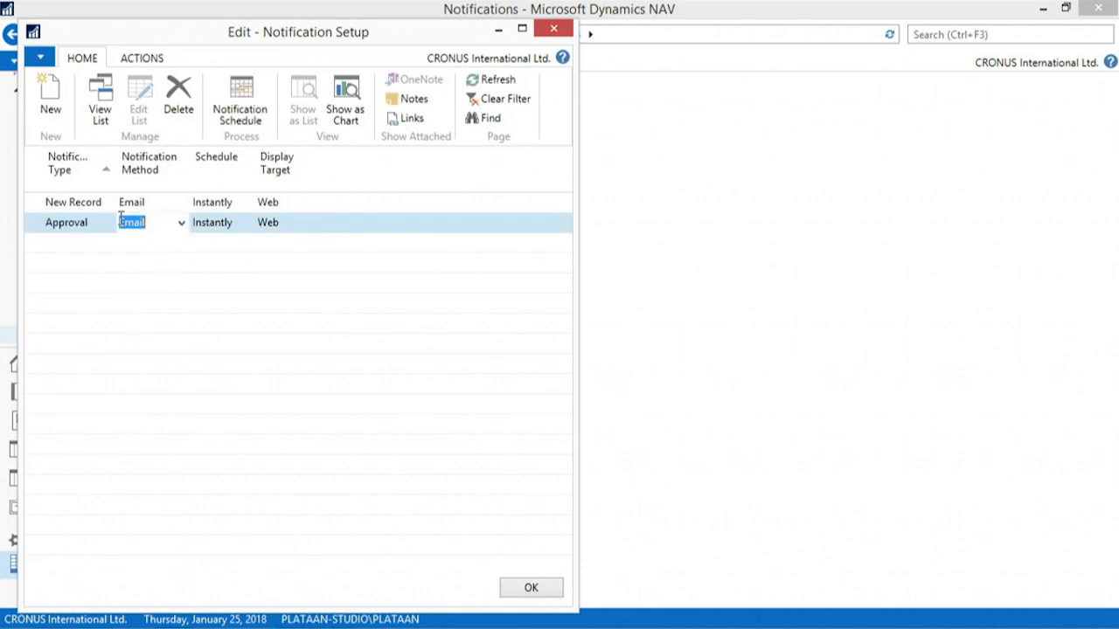
{"action": "key", "text": "Tab"}
{"action": "key", "text": "Tab"}
{"action": "key", "text": "Tab"}
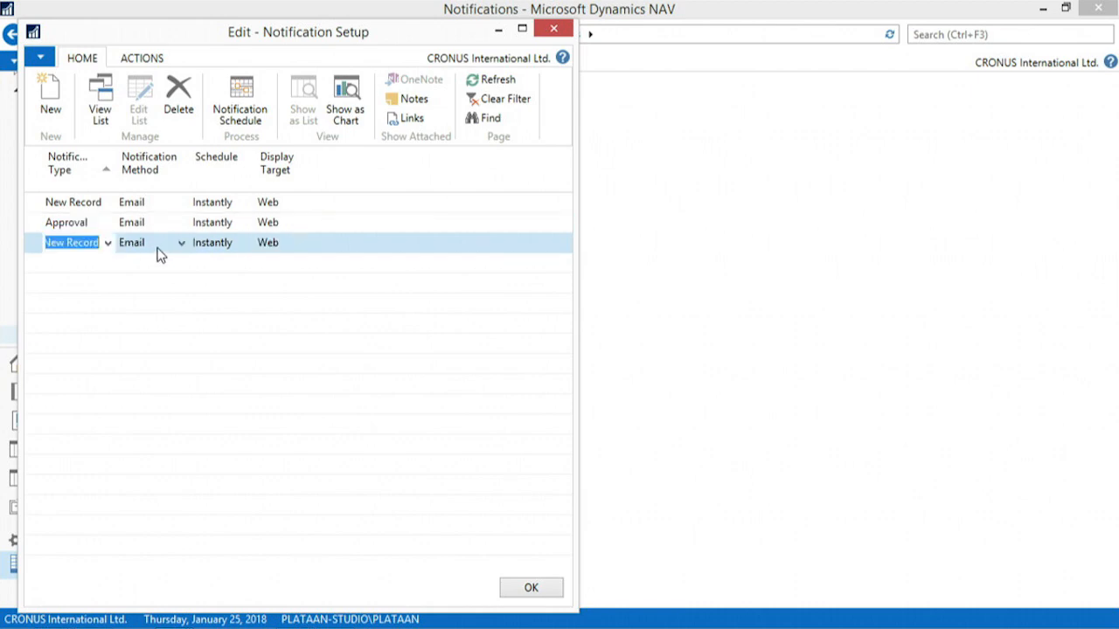
Add an Overdue notification line with the Email method, Instantly schedule and Web display target
{"action": "left_click", "coordinate": [109, 243]}
{"action": "left_click", "coordinate": [90, 310]}
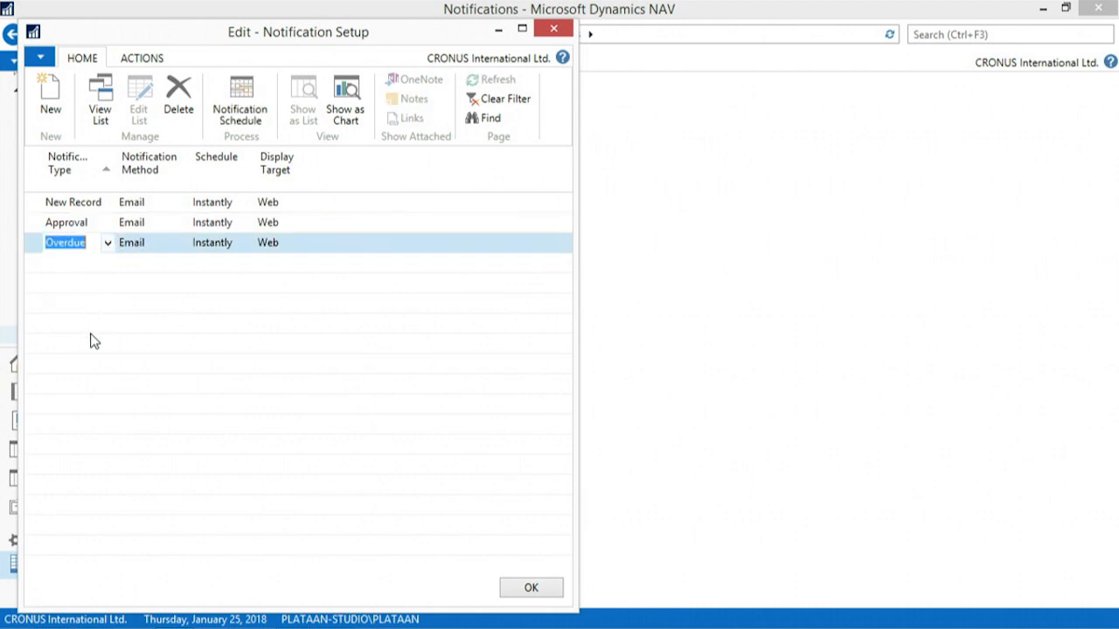
{"action": "key", "text": "Tab"}
{"action": "key", "text": "Up"}
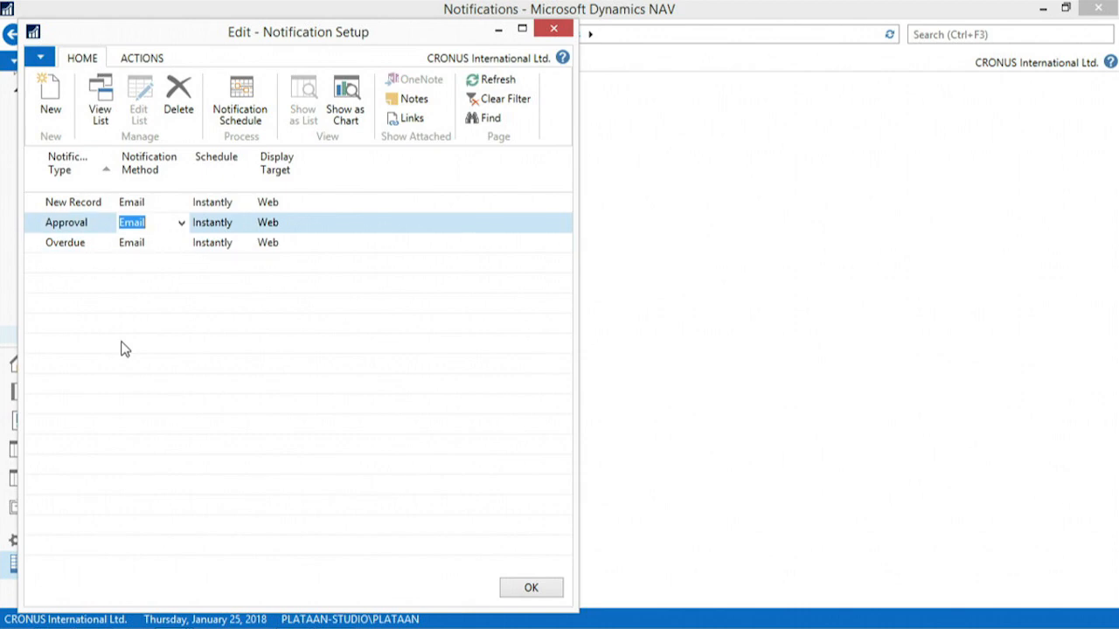
Set the recurrence in the New Record notification schedule to Daily
{"action": "key", "text": "Up"}
{"action": "key", "text": "Down"}
{"action": "key", "text": "Down"}
{"action": "key", "text": "Up"}
{"action": "key", "text": "Up"}
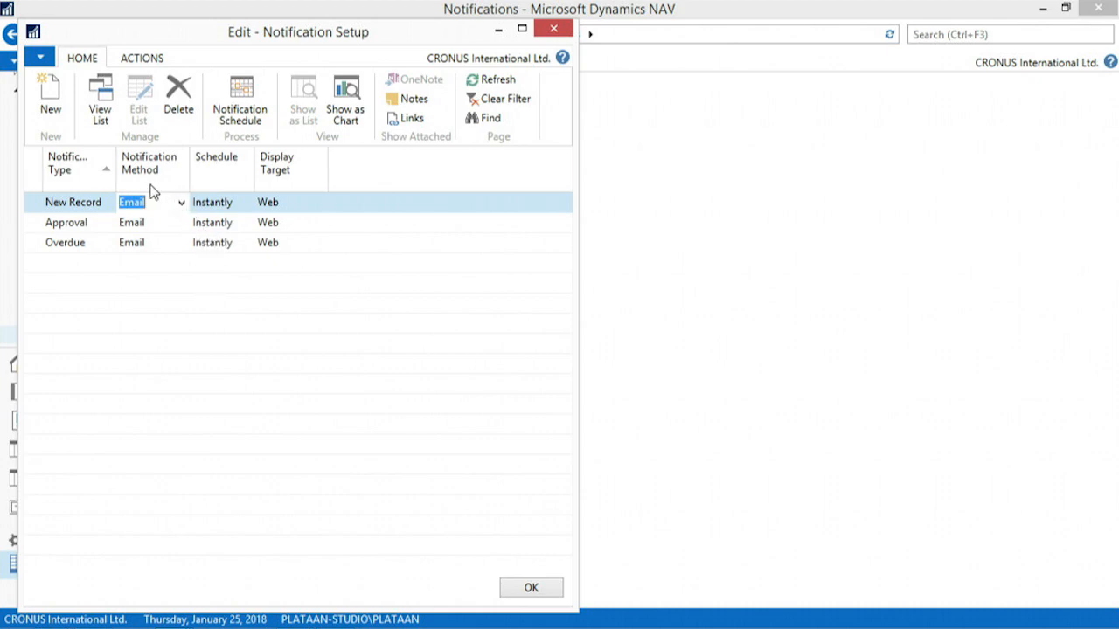
{"action": "mouse_move", "coordinate": [115, 270]}
{"action": "left_click", "coordinate": [243, 114]}
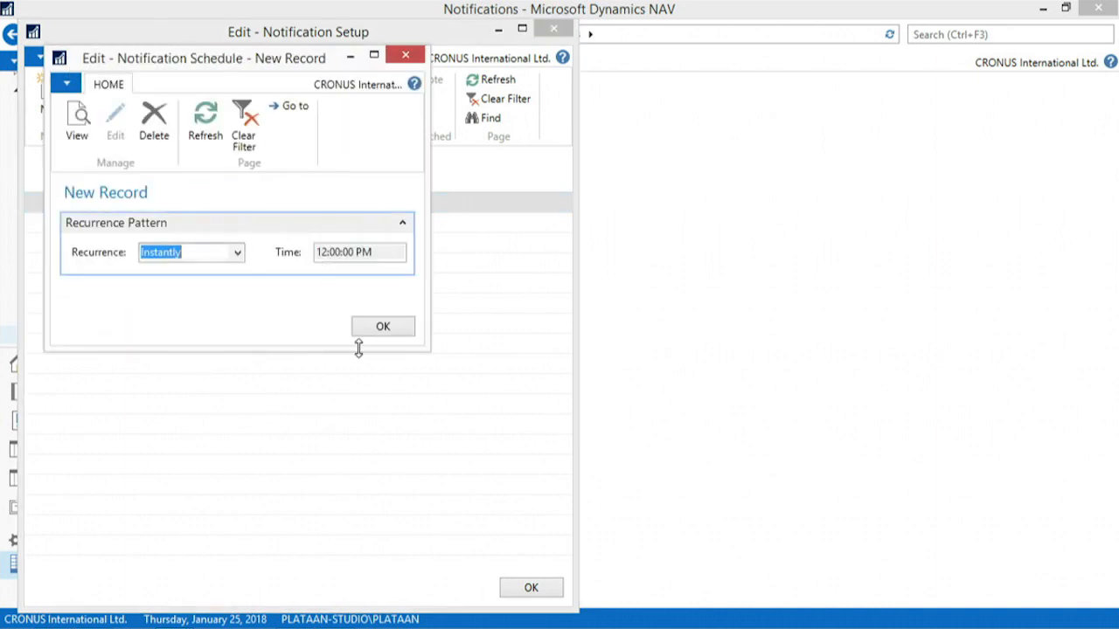
{"action": "left_click", "coordinate": [237, 253]}
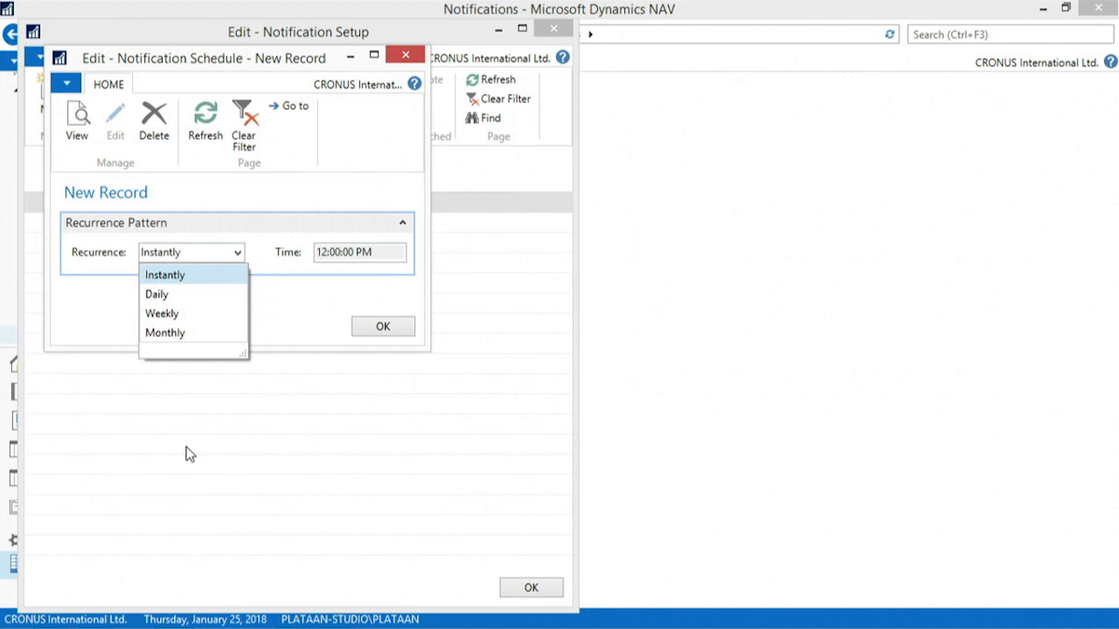
{"action": "left_click", "coordinate": [173, 294]}
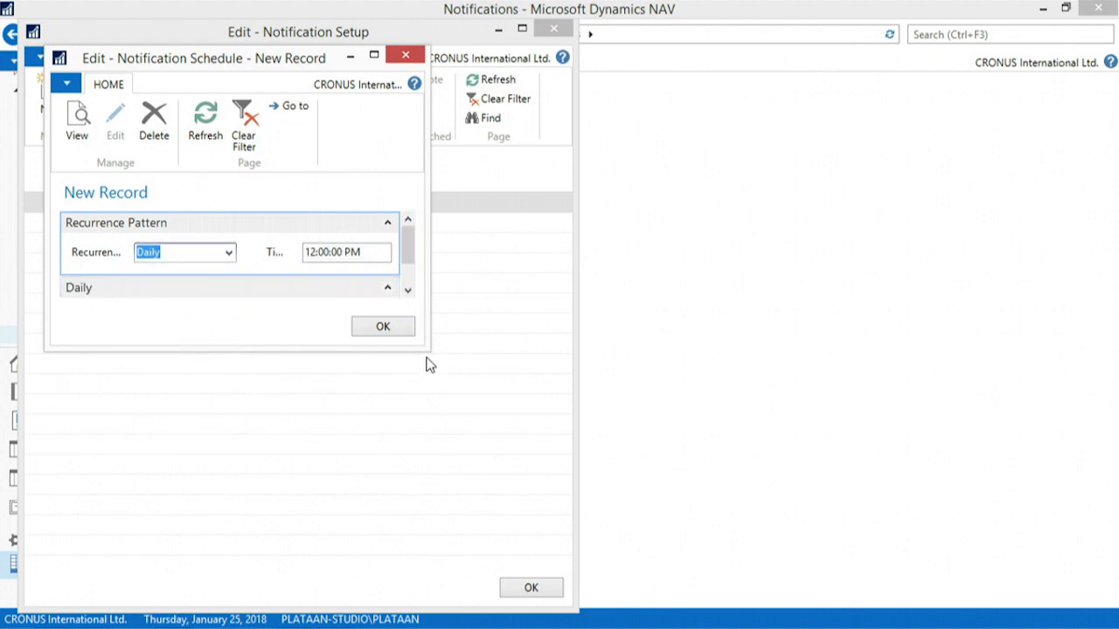
Check the daily frequency choices, keep Weekday, and close the schedule and the notification setup
{"action": "left_click_drag", "start_coordinate": [427, 350], "coordinate": [466, 446]}
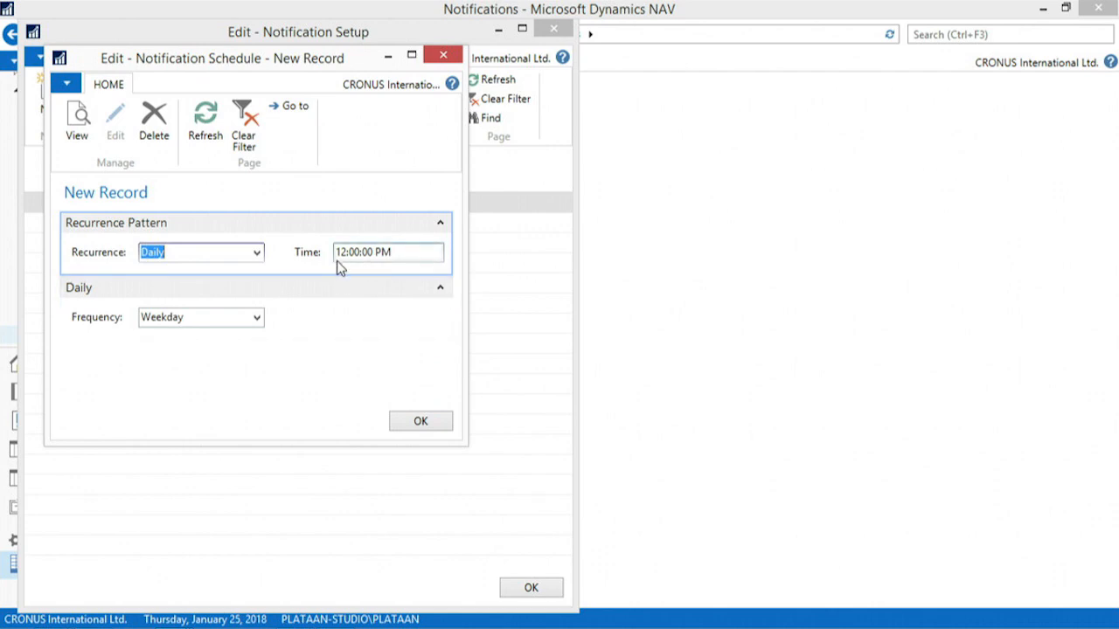
{"action": "left_click", "coordinate": [257, 318]}
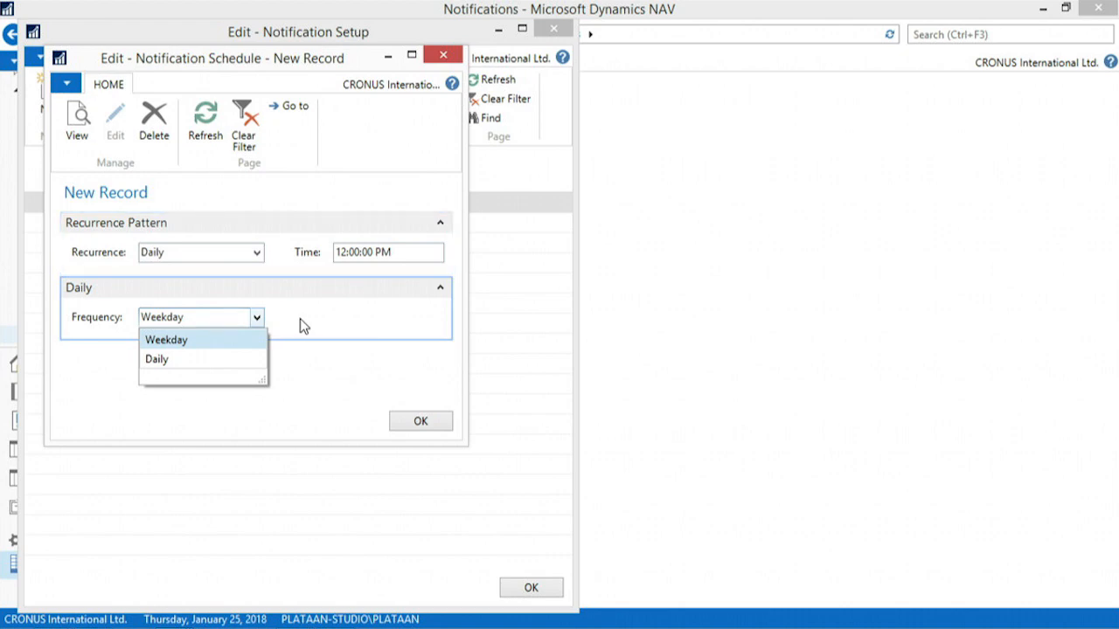
{"action": "left_click", "coordinate": [300, 319]}
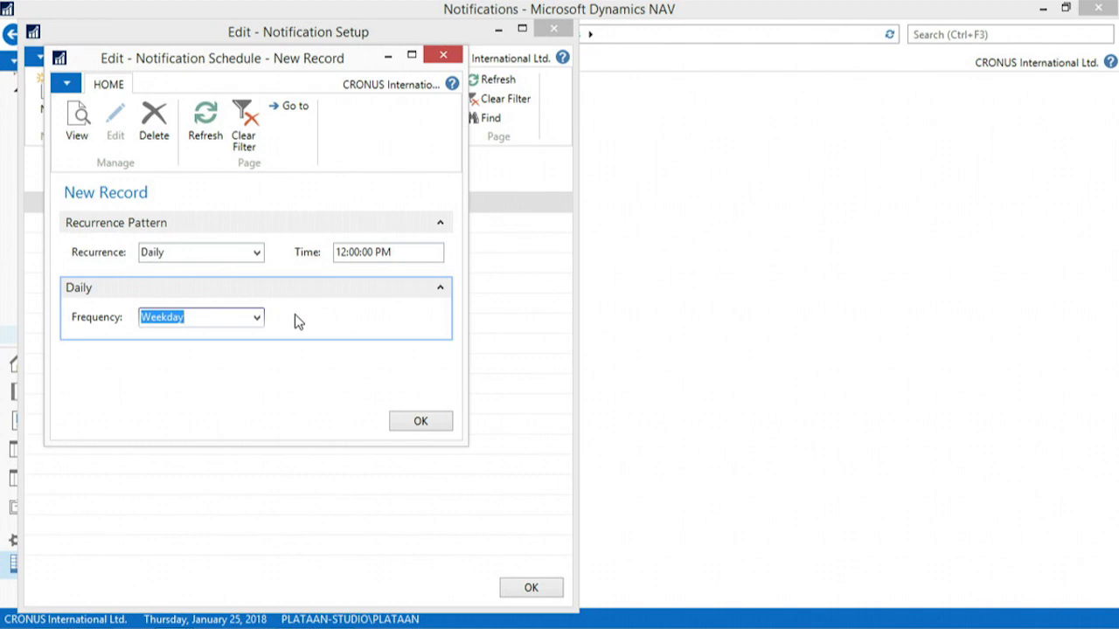
{"action": "key", "text": "Escape"}
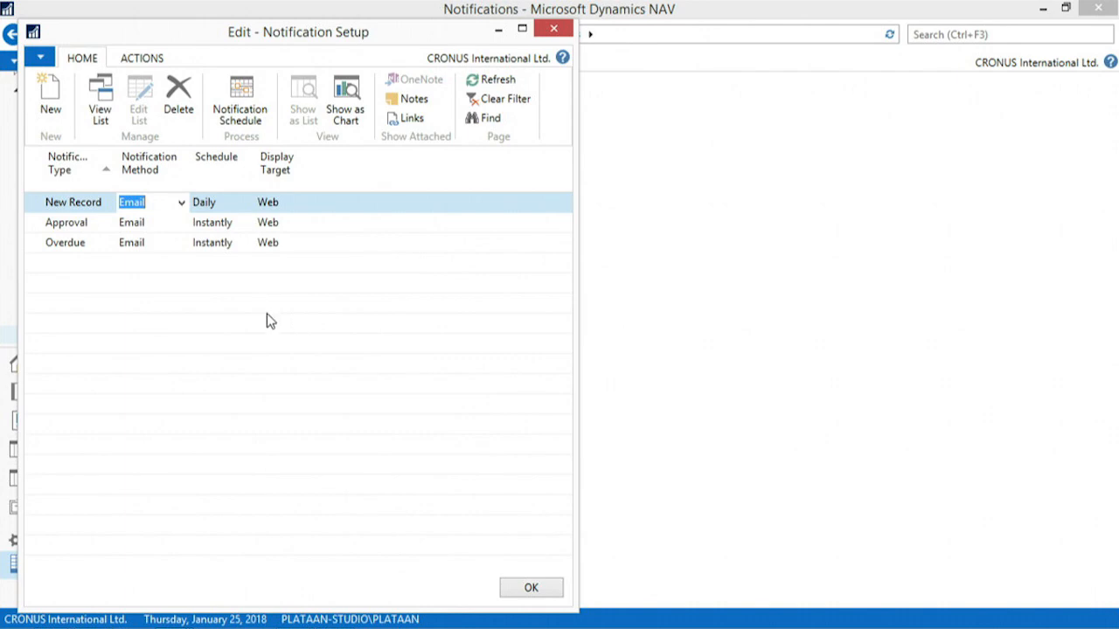
{"action": "key", "text": "Escape"}
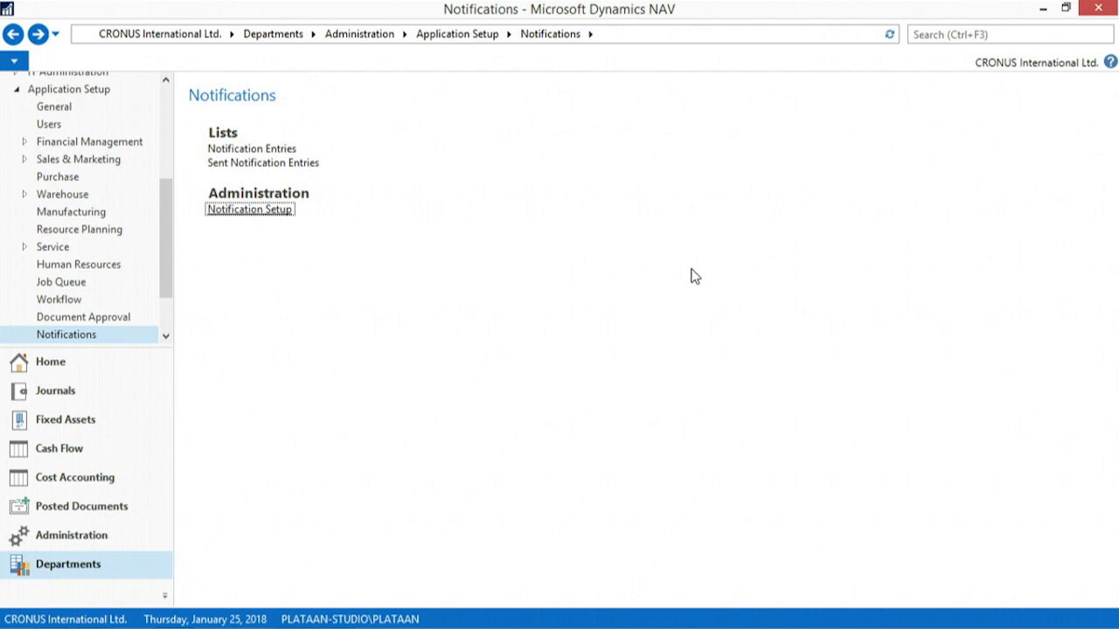
Search for "smt" and open the SMTP Mail Setup
{"action": "left_click", "coordinate": [920, 33]}
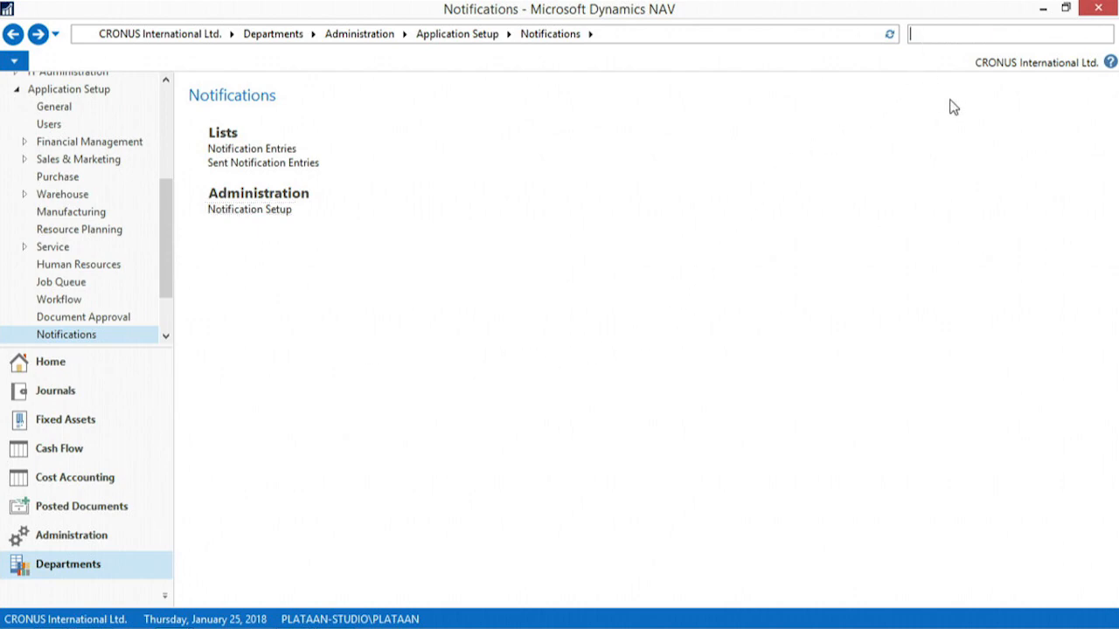
{"action": "type", "text": "smp"}
{"action": "key", "text": "BackSpace"}
{"action": "type", "text": "t"}
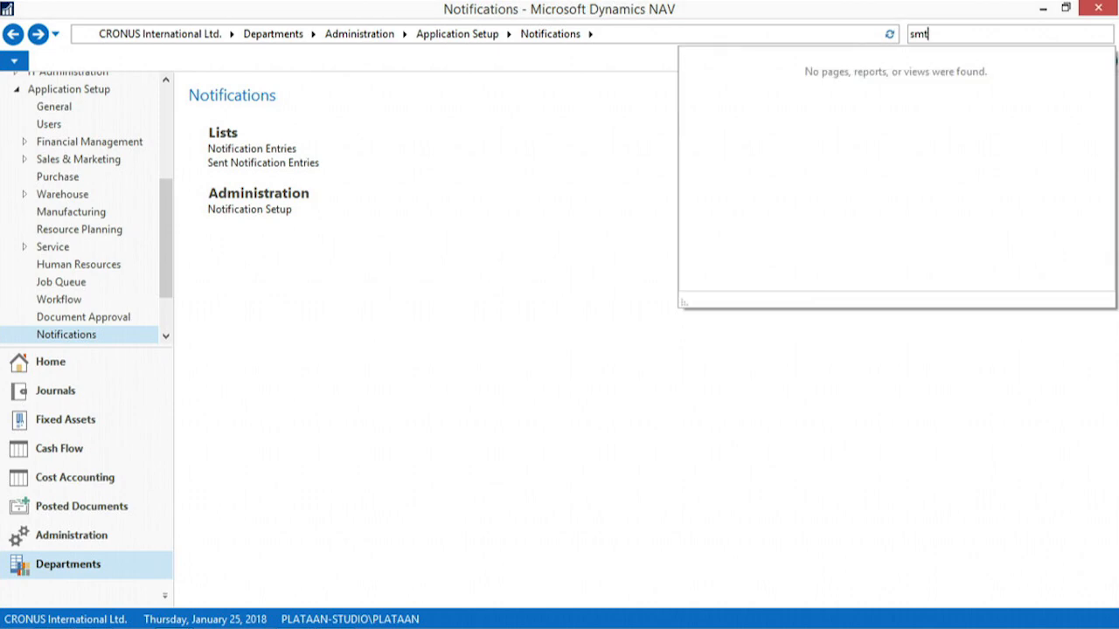
{"action": "left_click", "coordinate": [744, 58]}
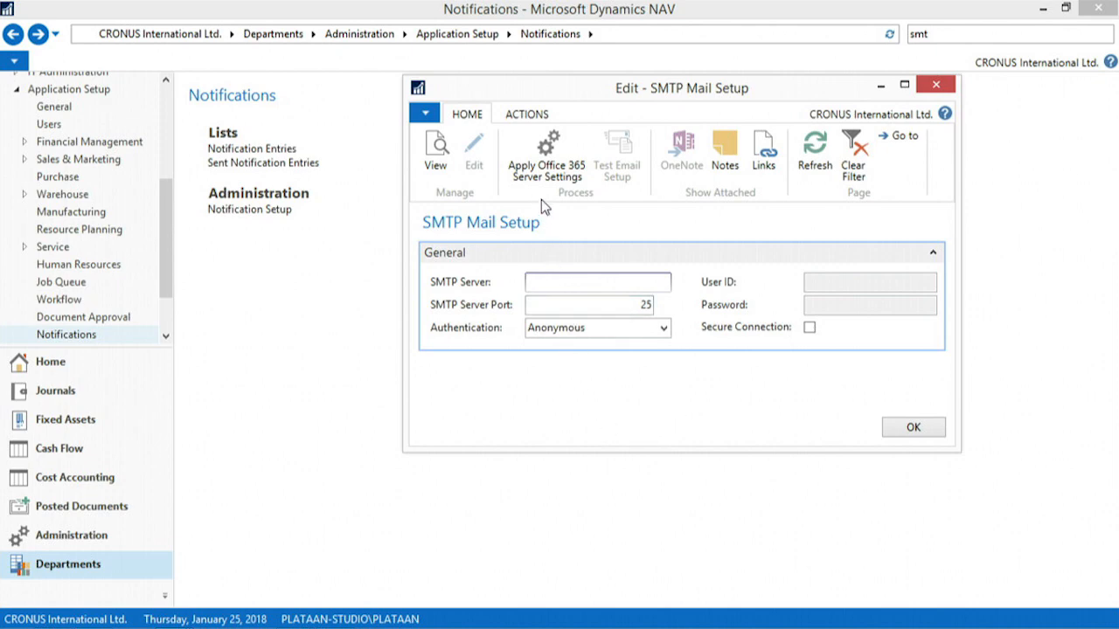
Apply the Office 365 server settings to the SMTP mail setup and check the user ID and password fields
{"action": "left_click", "coordinate": [548, 143]}
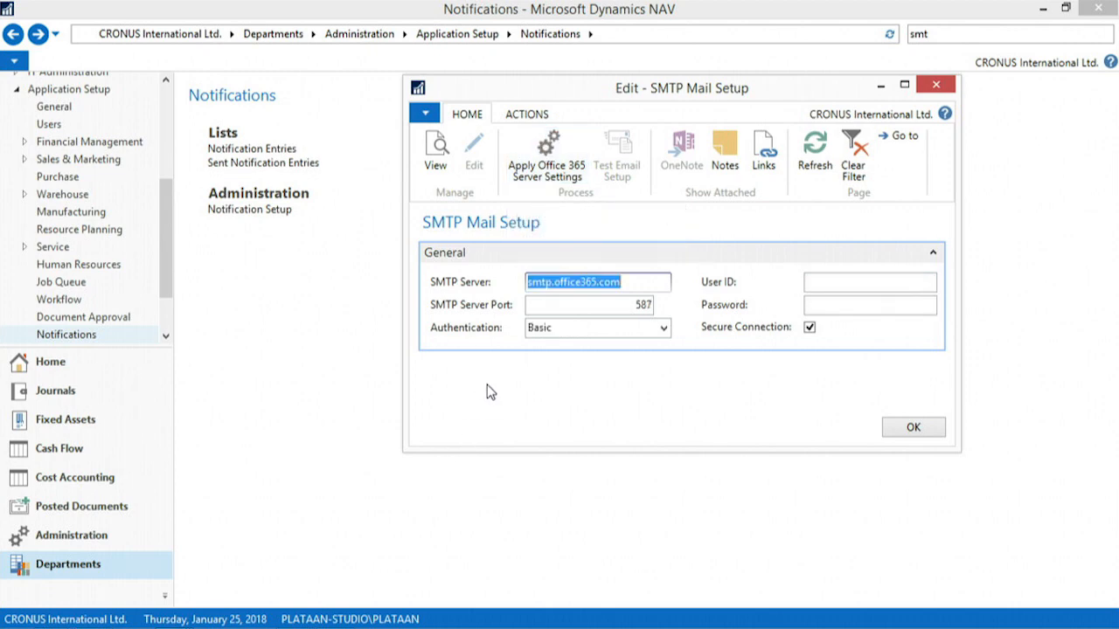
{"action": "left_click", "coordinate": [826, 281]}
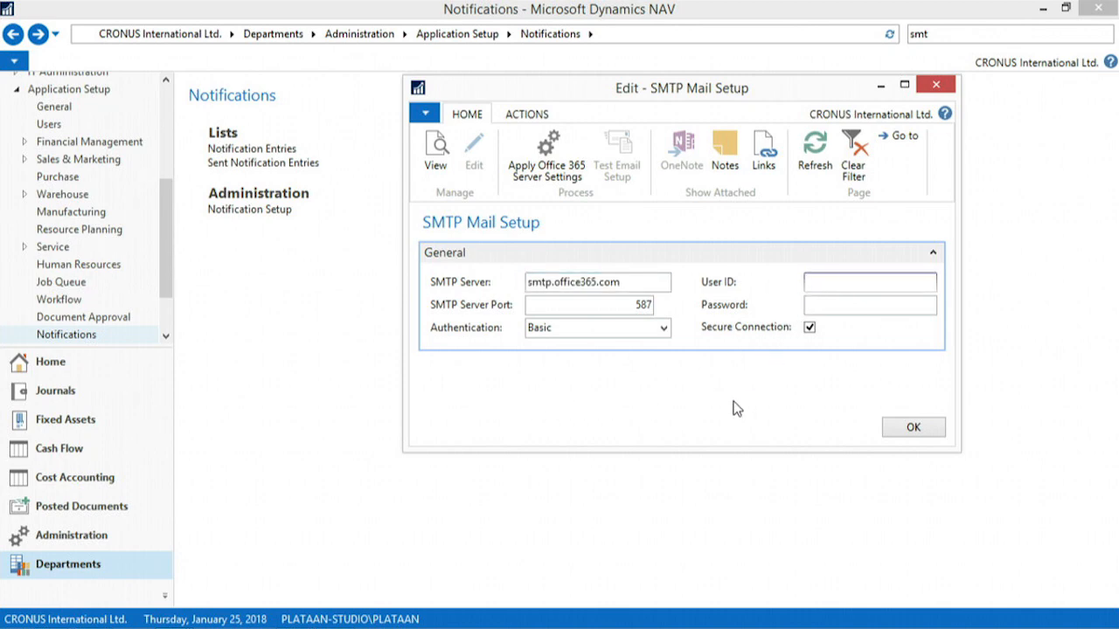
{"action": "key", "text": "Tab"}
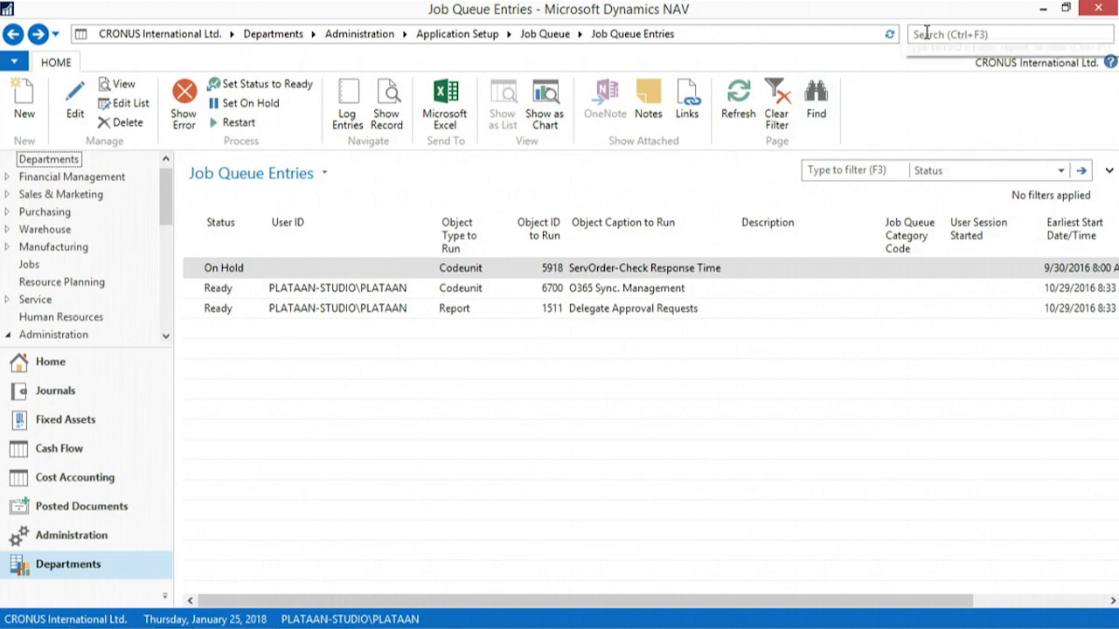
Open the Delegate Approval Requests job queue entry for editing
{"action": "left_click", "coordinate": [185, 310]}
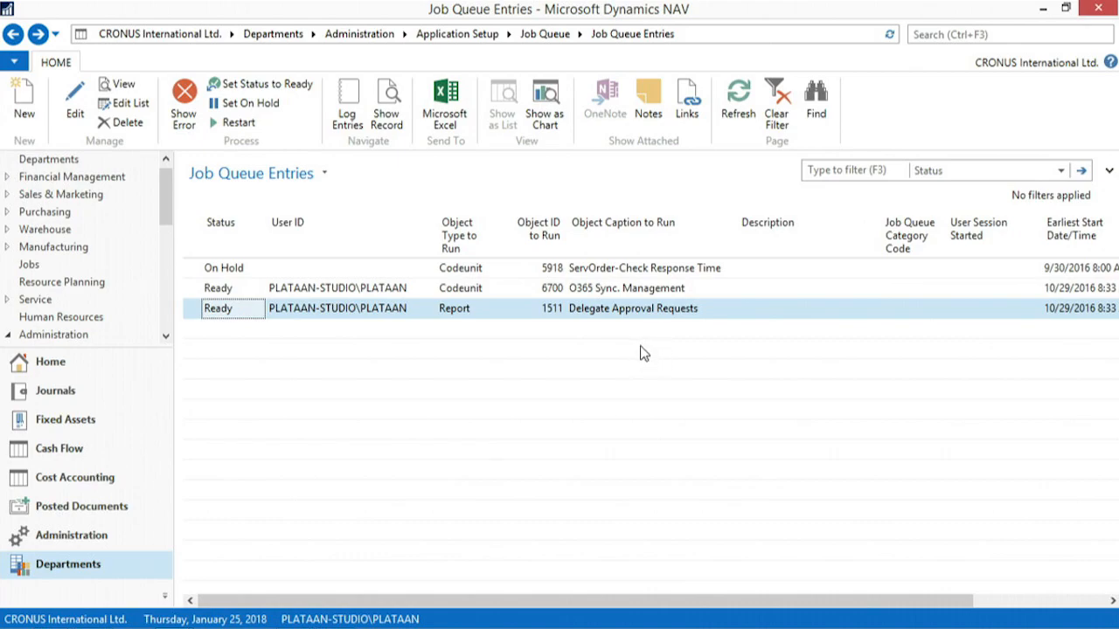
{"action": "left_click", "coordinate": [63, 113]}
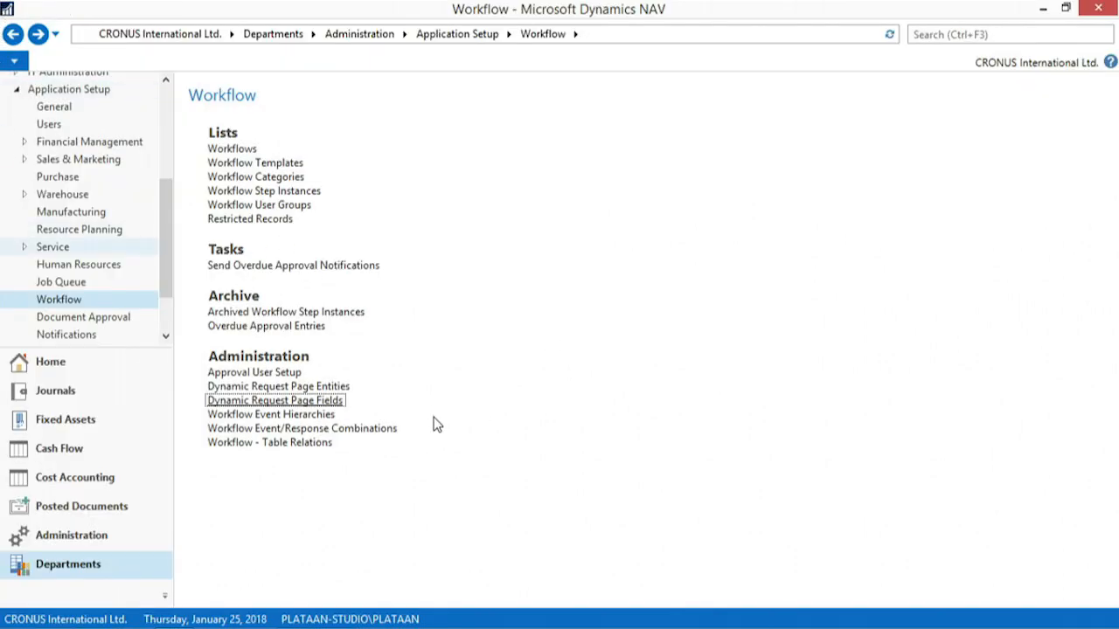
Examine the dynamic request page entities and their related tables, including the Sales Document entity, and close the list
{"action": "left_click", "coordinate": [234, 389]}
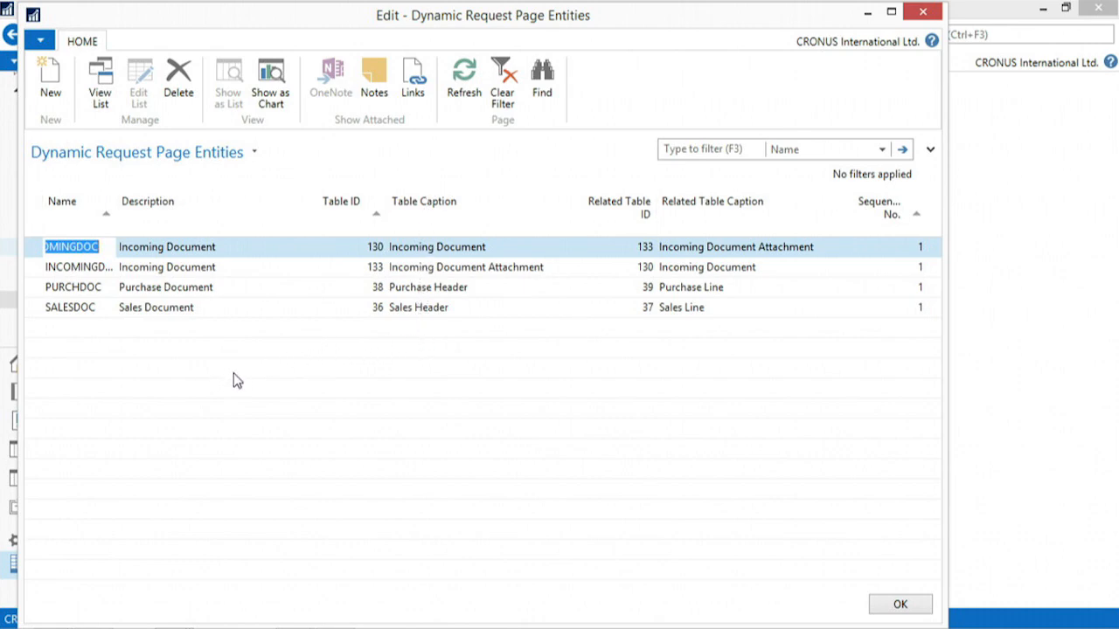
{"action": "left_click", "coordinate": [34, 308]}
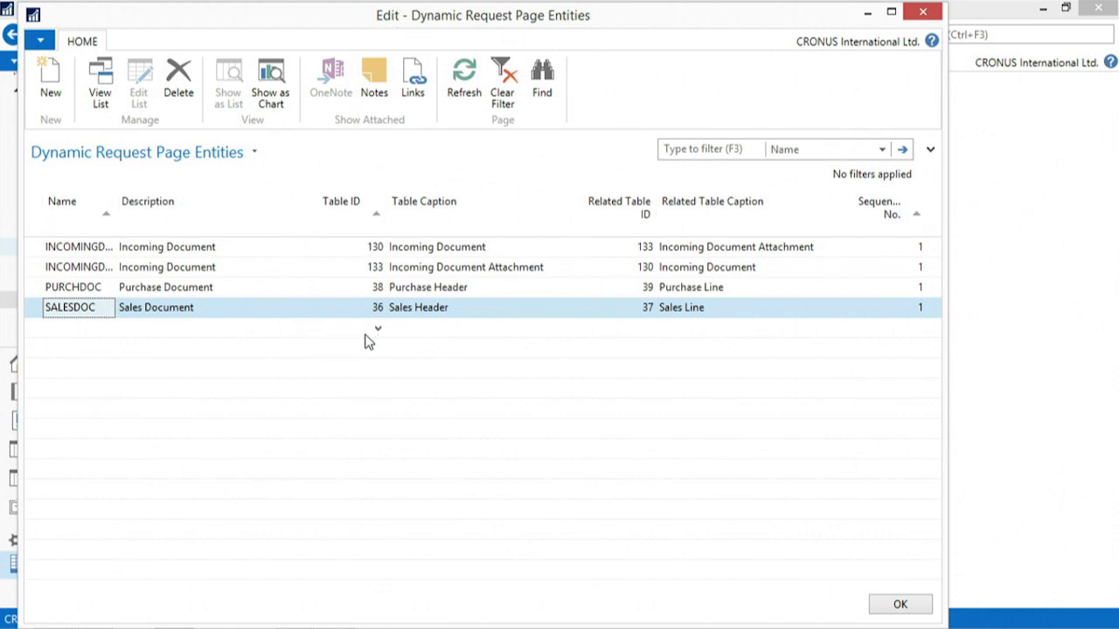
{"action": "key", "text": "Escape"}
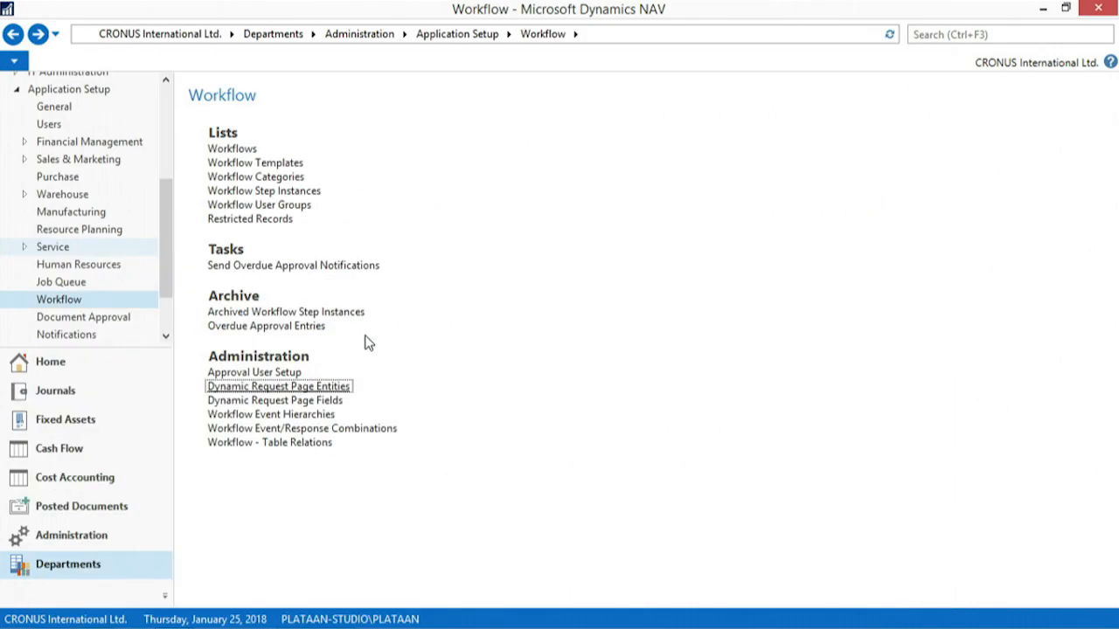
Look through the table fields listed in the dynamic request page fields and close the list
{"action": "left_click", "coordinate": [324, 401]}
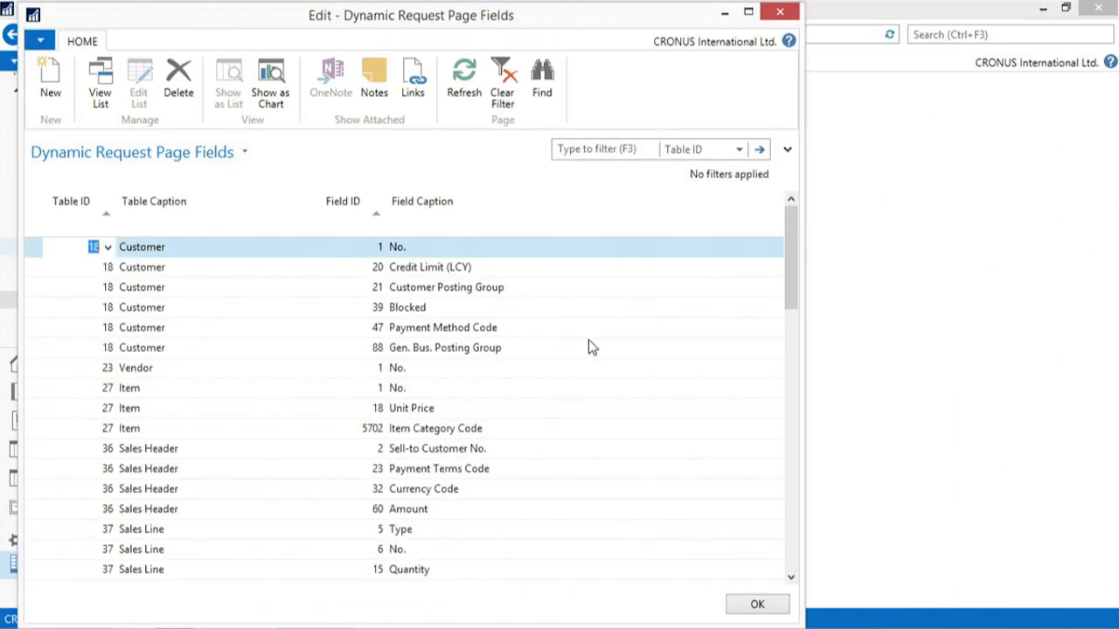
{"action": "scroll", "coordinate": [588, 339], "scroll_direction": "down", "scroll_amount": 2}
{"action": "scroll", "coordinate": [588, 339], "scroll_direction": "up", "scroll_amount": 2}
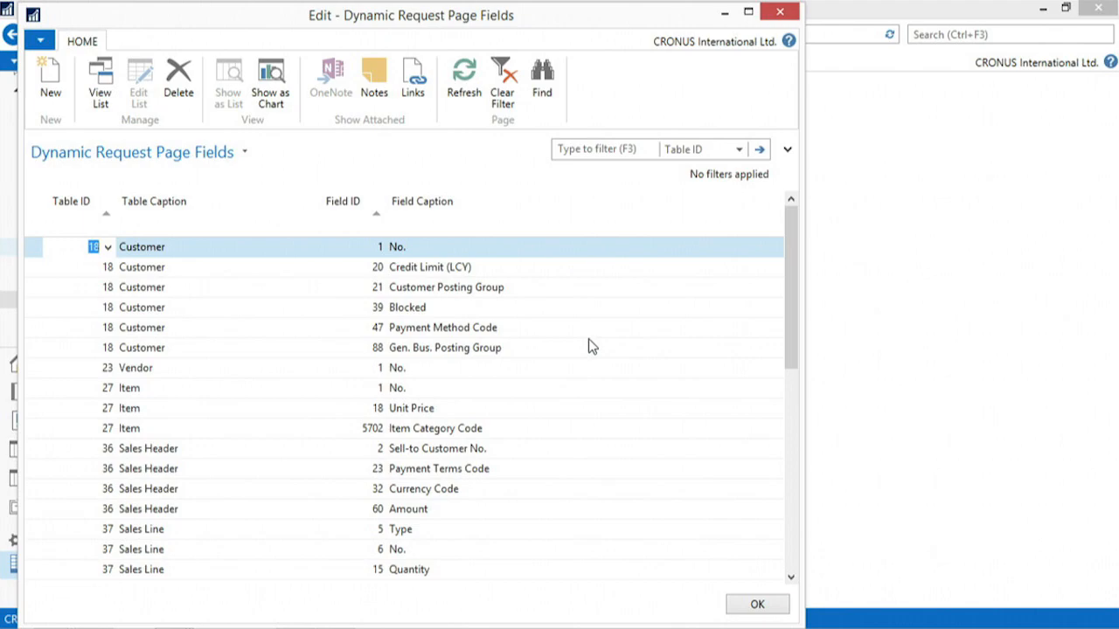
{"action": "scroll", "coordinate": [588, 347], "scroll_direction": "down", "scroll_amount": 7}
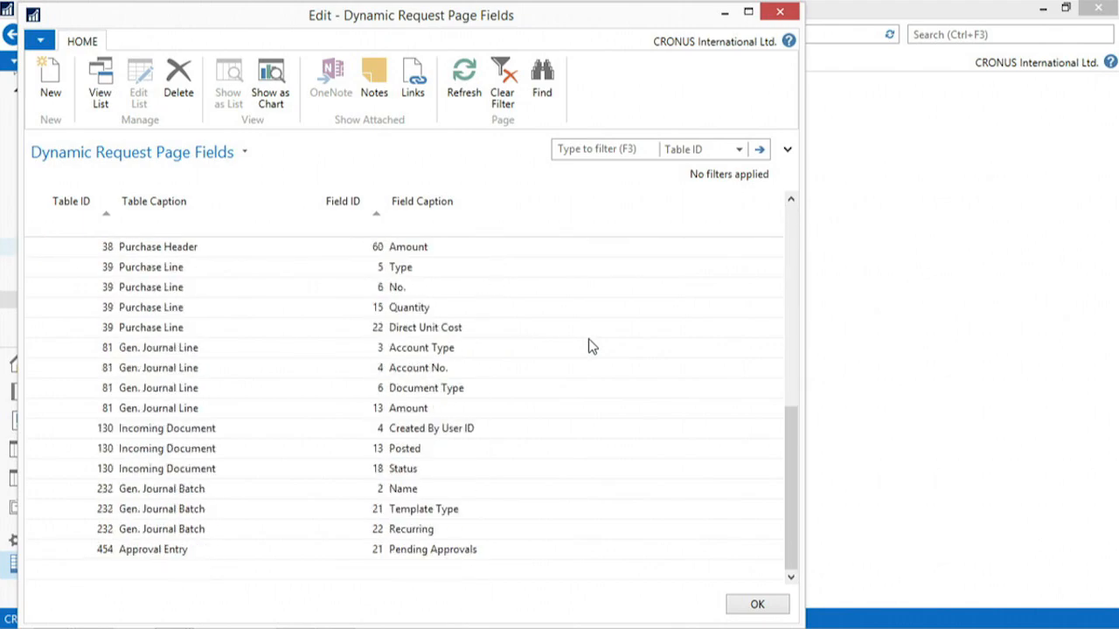
{"action": "key", "text": "Escape"}
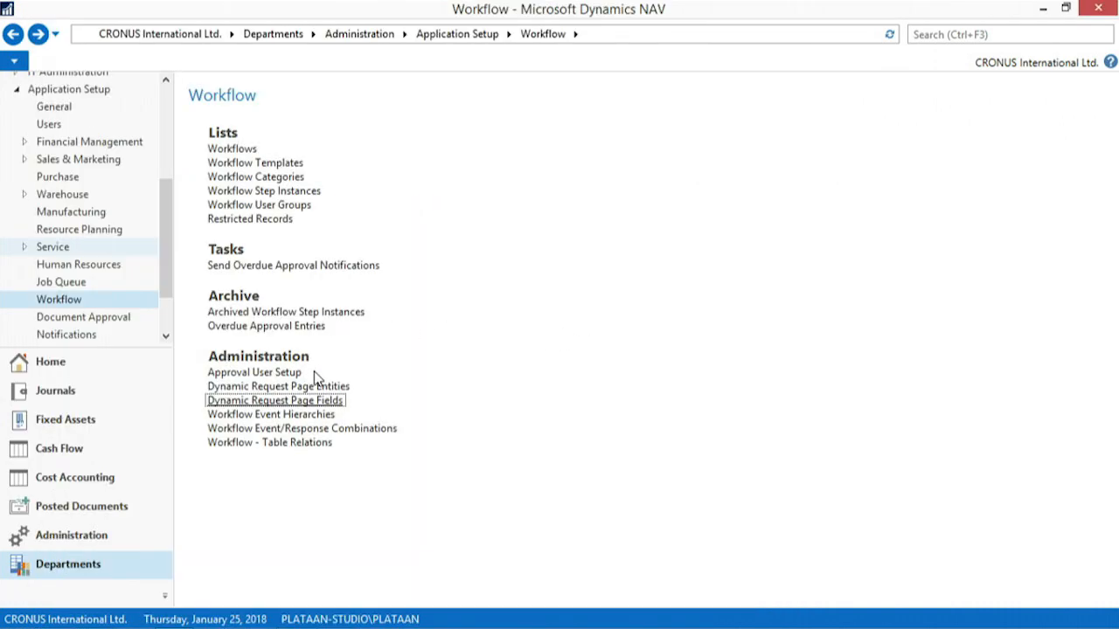
Open the workflow event hierarchies to view the supported events for each preceding event
{"action": "left_click", "coordinate": [312, 415]}
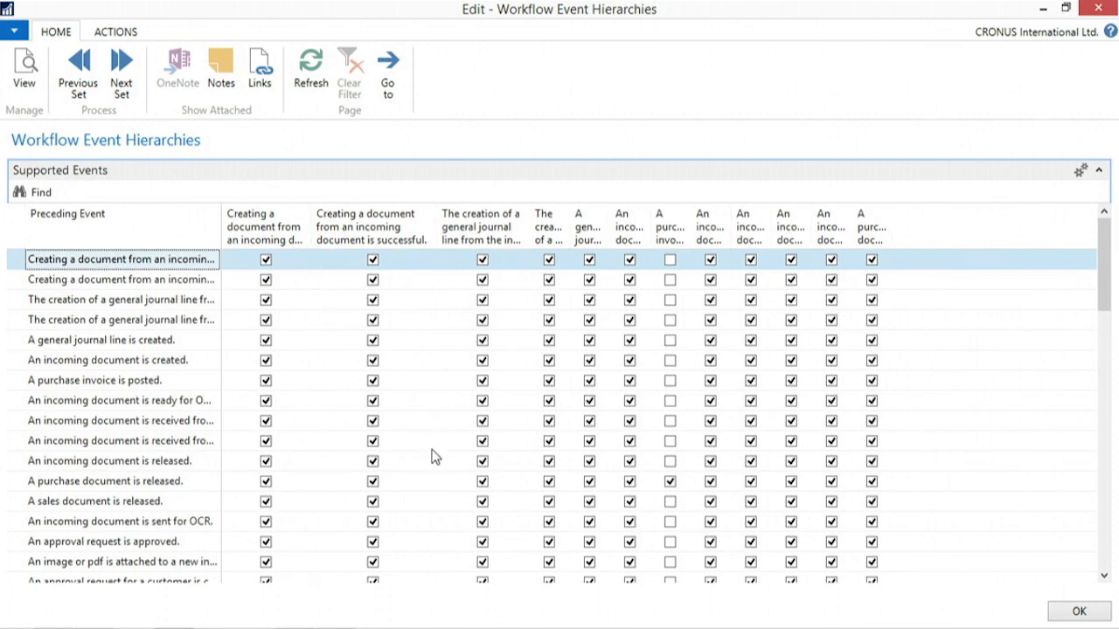
Review the workflow steps of the Purchase Invoice Approval Workflow template under Purchase Documents, closing each opened page
{"action": "key", "text": "Escape"}
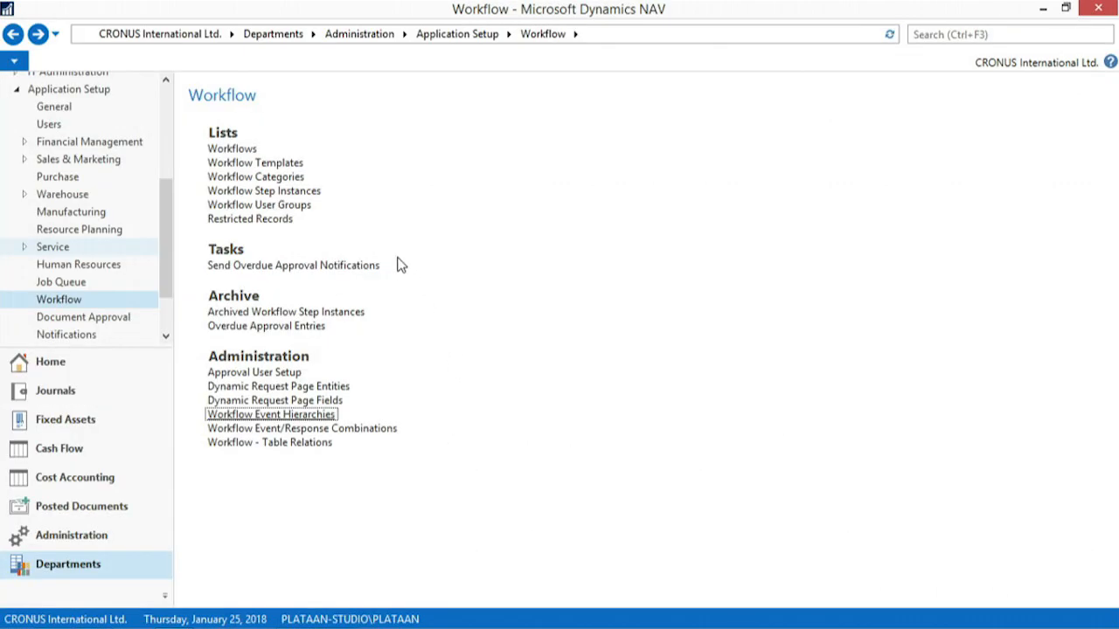
{"action": "left_click", "coordinate": [278, 162]}
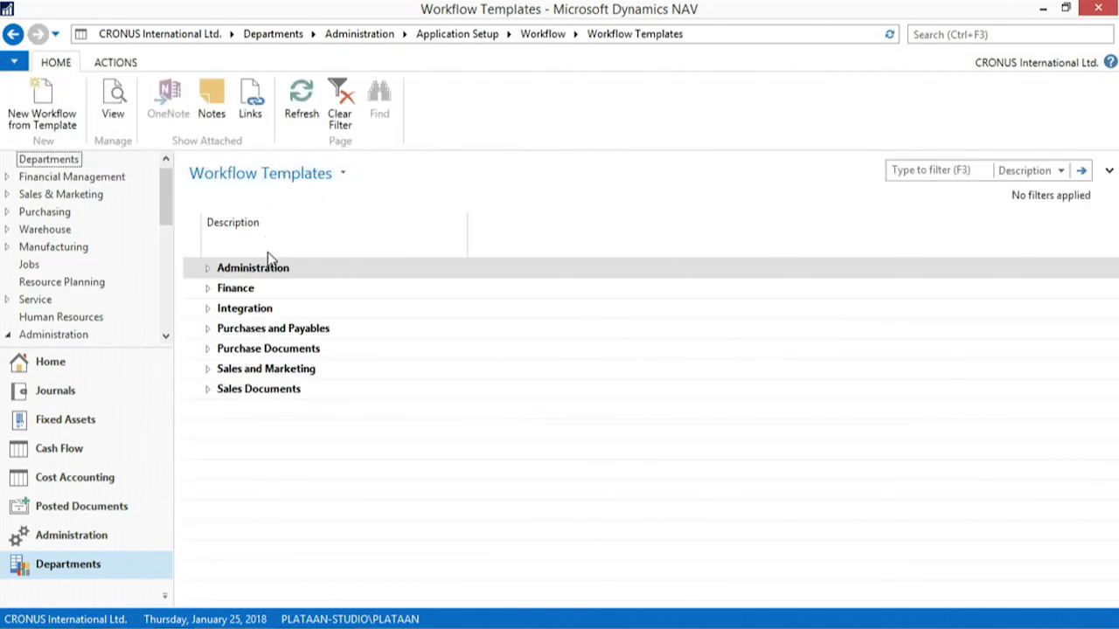
{"action": "left_click", "coordinate": [207, 348]}
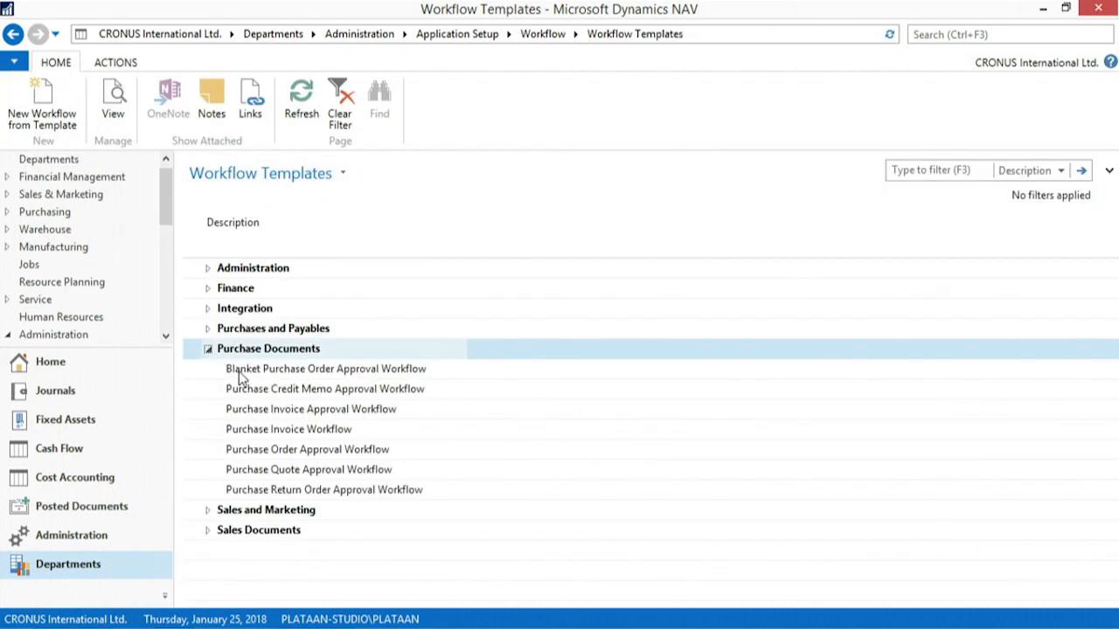
{"action": "double_click", "coordinate": [294, 411]}
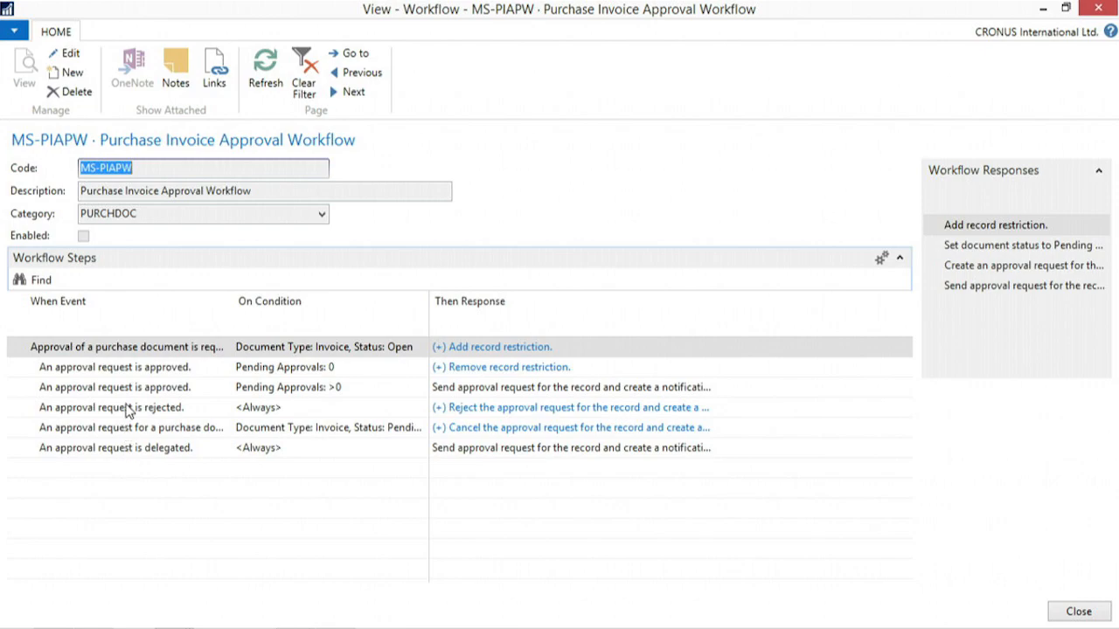
{"action": "key", "text": "Escape"}
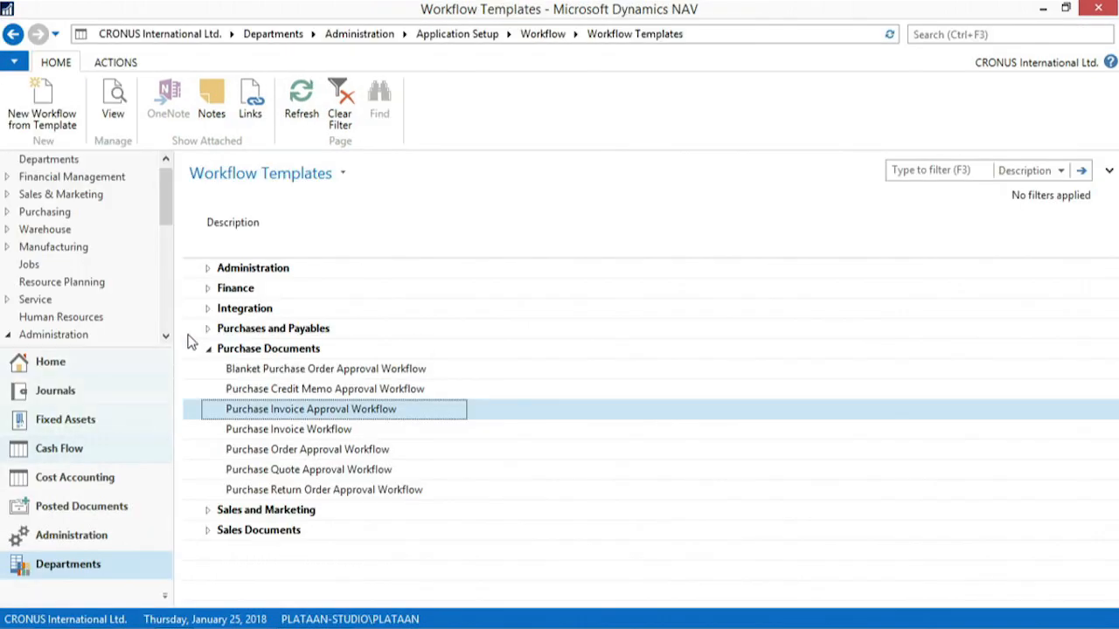
Return to the Workflow overview, review the supported events in the workflow event hierarchies again, and close the page
{"action": "left_click", "coordinate": [14, 35]}
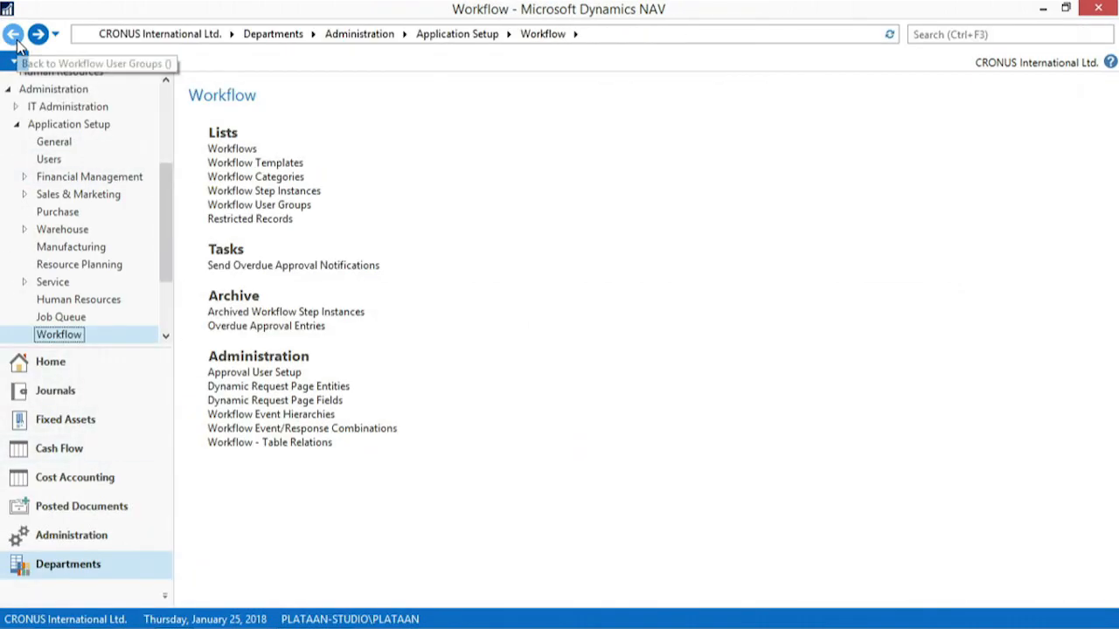
{"action": "left_click", "coordinate": [299, 416]}
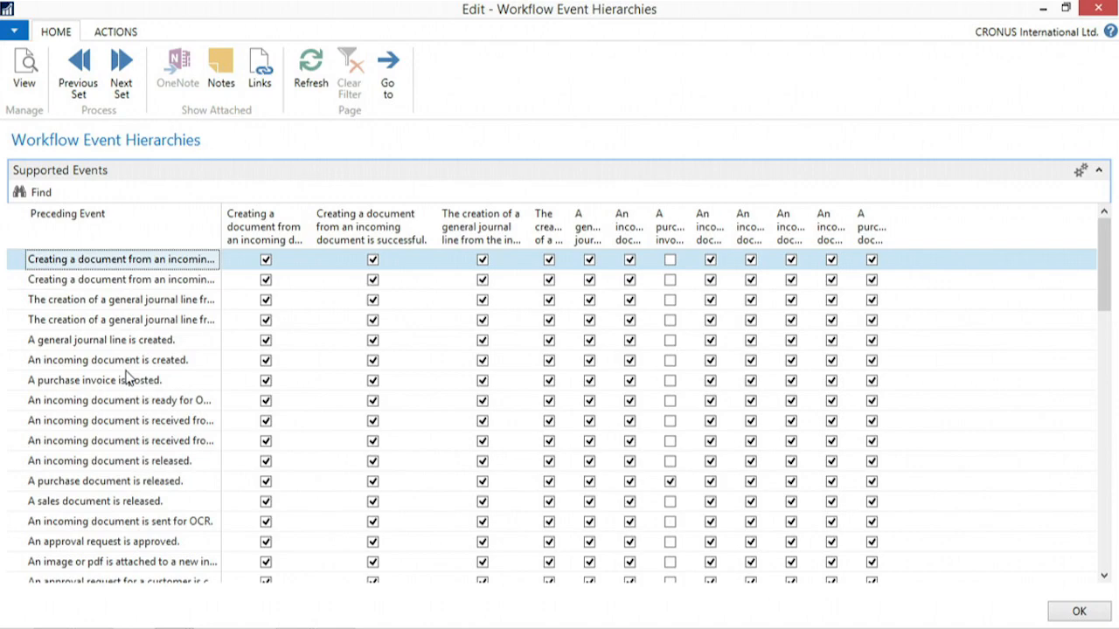
{"action": "key", "text": "Escape"}
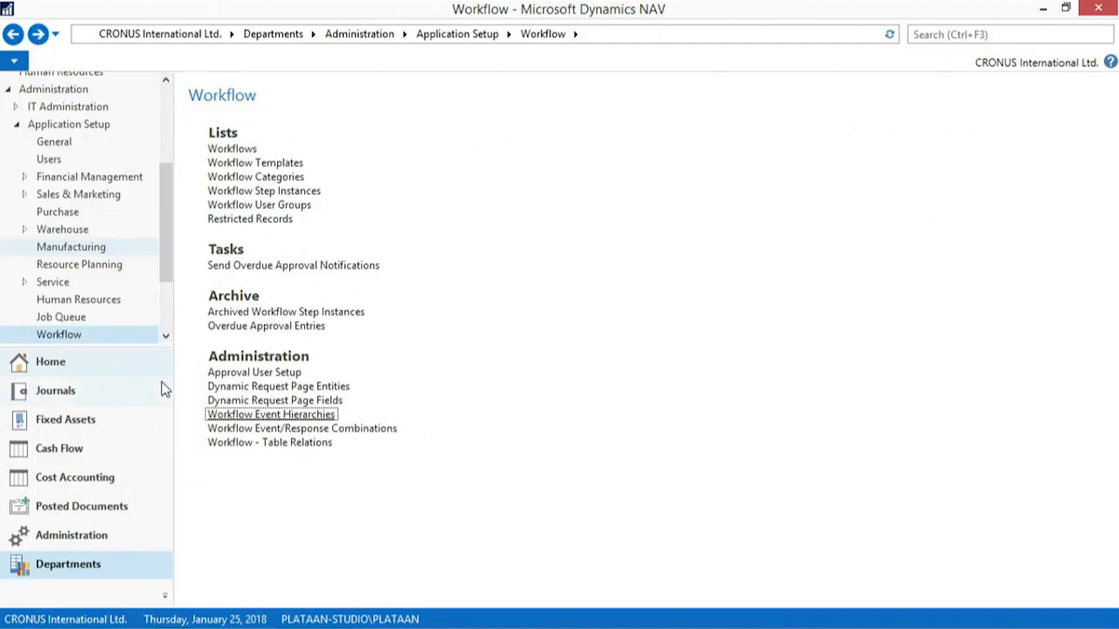
Examine which responses are supported for each preceding event in the workflow event/response combinations, including incoming document creation, and close the page
{"action": "left_click", "coordinate": [246, 429]}
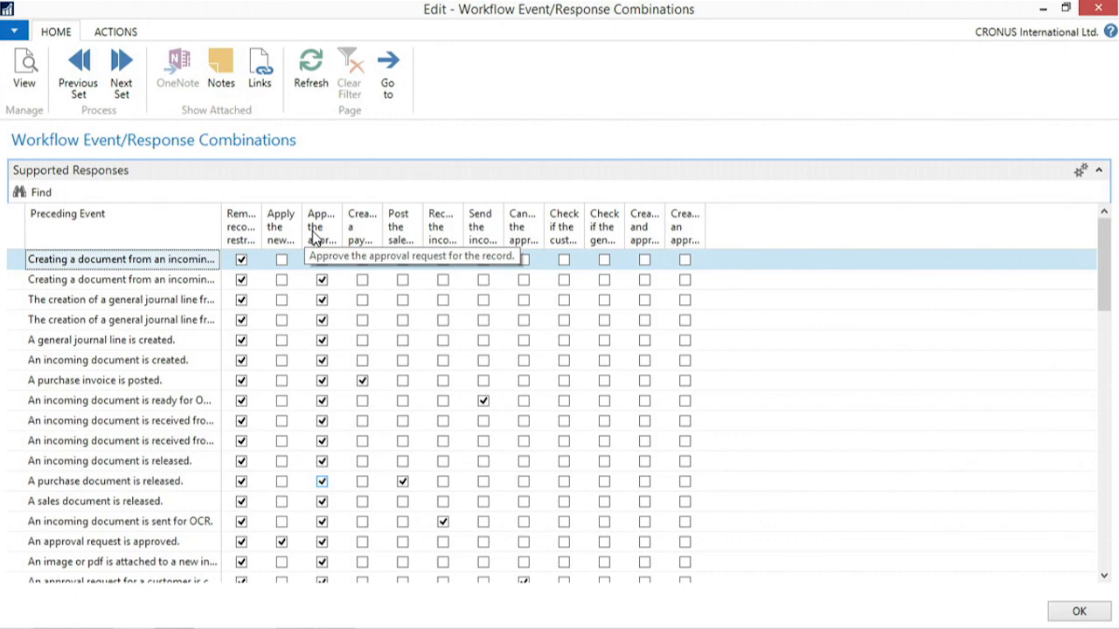
{"action": "left_click", "coordinate": [137, 282]}
{"action": "left_click", "coordinate": [136, 322]}
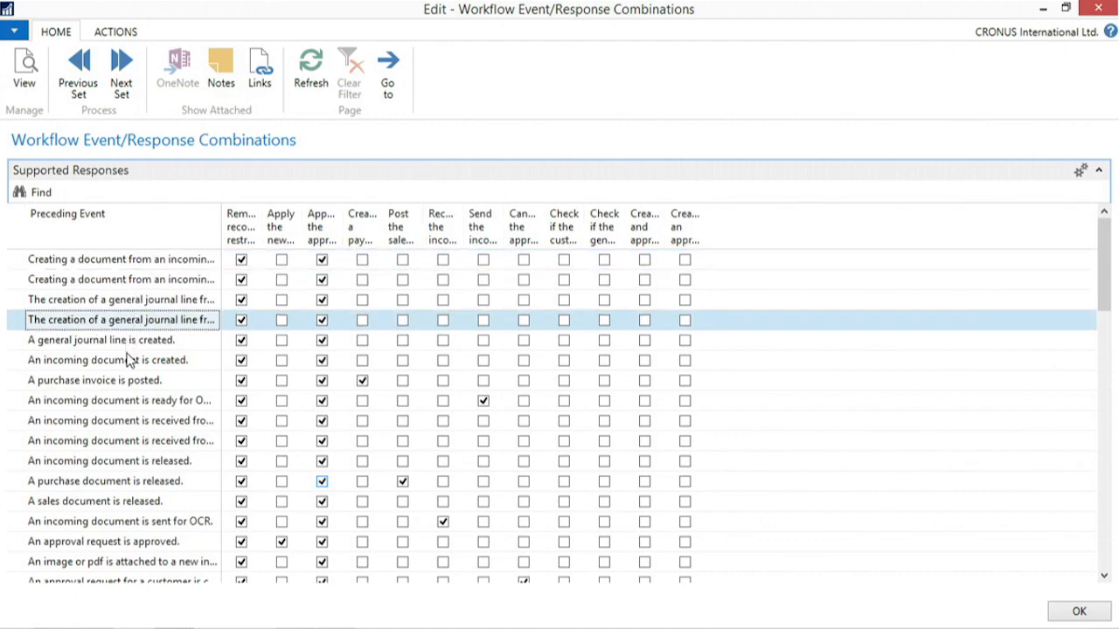
{"action": "left_click", "coordinate": [128, 360]}
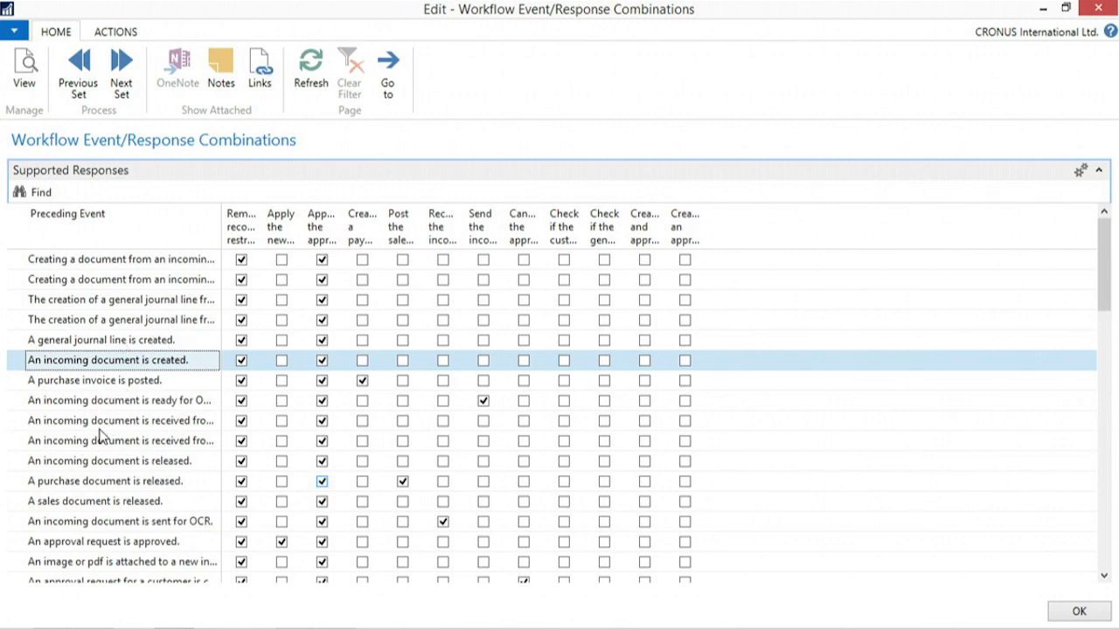
{"action": "key", "text": "Escape"}
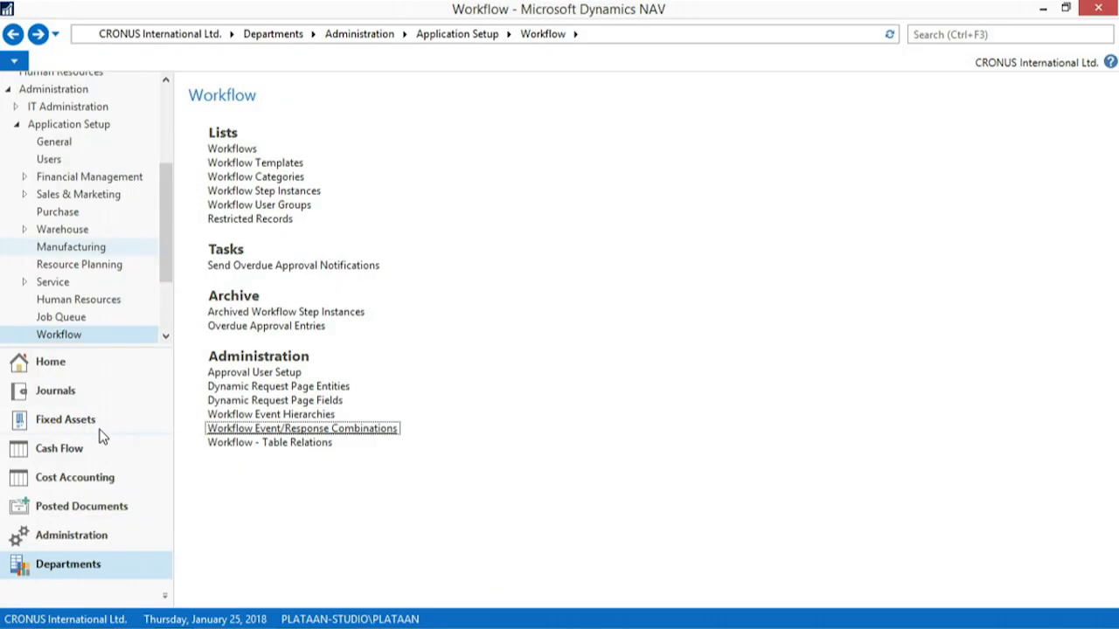
Examine the workflow table relations, including the Sales Header and Purchase Header links to their line tables, and close the list
{"action": "left_click", "coordinate": [260, 444]}
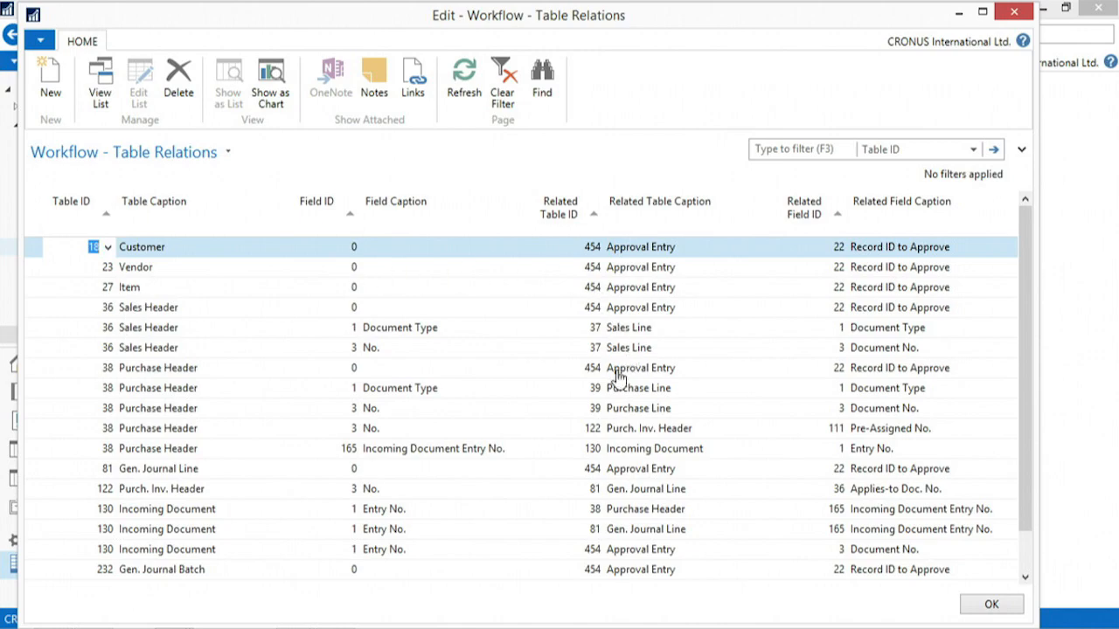
{"action": "scroll", "coordinate": [619, 374], "scroll_direction": "down", "scroll_amount": 1}
{"action": "scroll", "coordinate": [619, 375], "scroll_direction": "up", "scroll_amount": 1}
{"action": "left_click", "coordinate": [206, 353]}
{"action": "scroll", "coordinate": [203, 385], "scroll_direction": "down", "scroll_amount": 1}
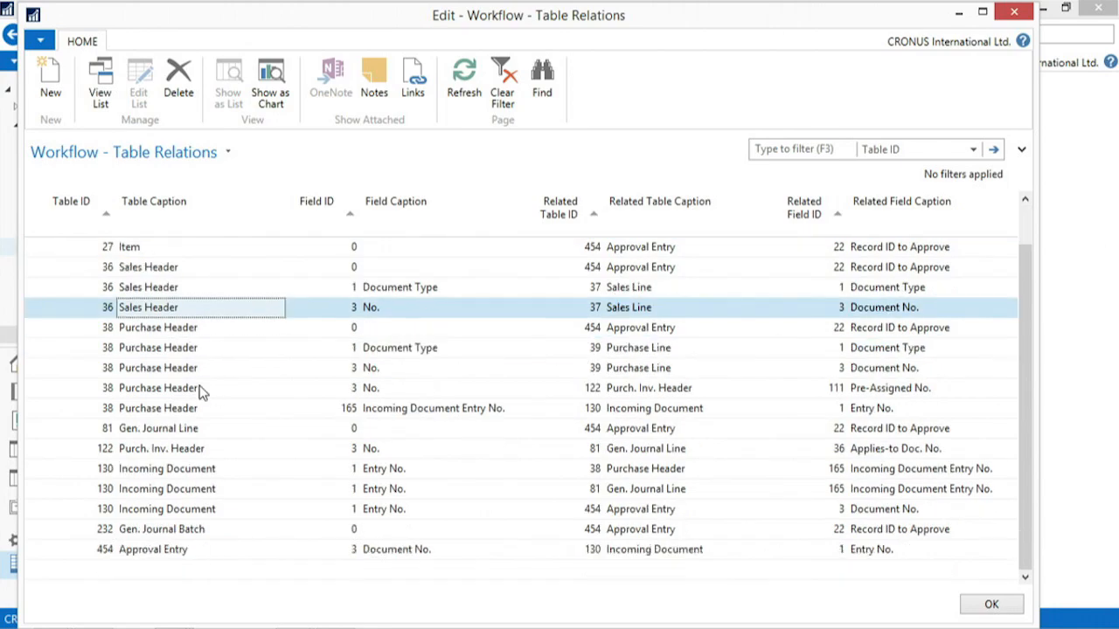
{"action": "left_click", "coordinate": [107, 367]}
{"action": "left_click", "coordinate": [204, 333]}
{"action": "scroll", "coordinate": [207, 340], "scroll_direction": "up", "scroll_amount": 1}
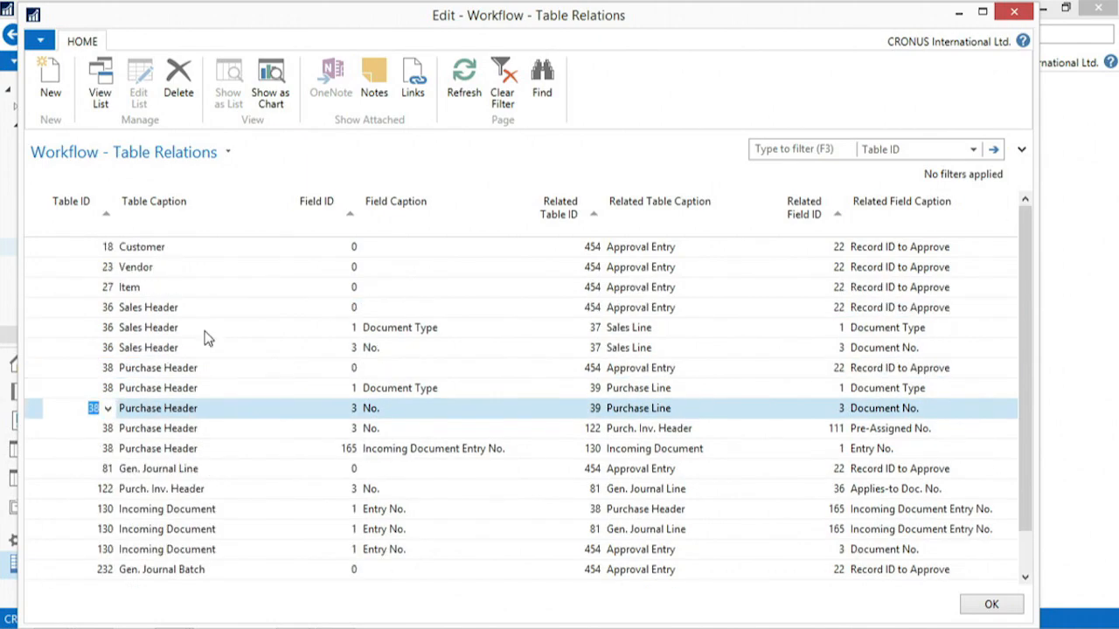
{"action": "scroll", "coordinate": [207, 339], "scroll_direction": "down", "scroll_amount": 1}
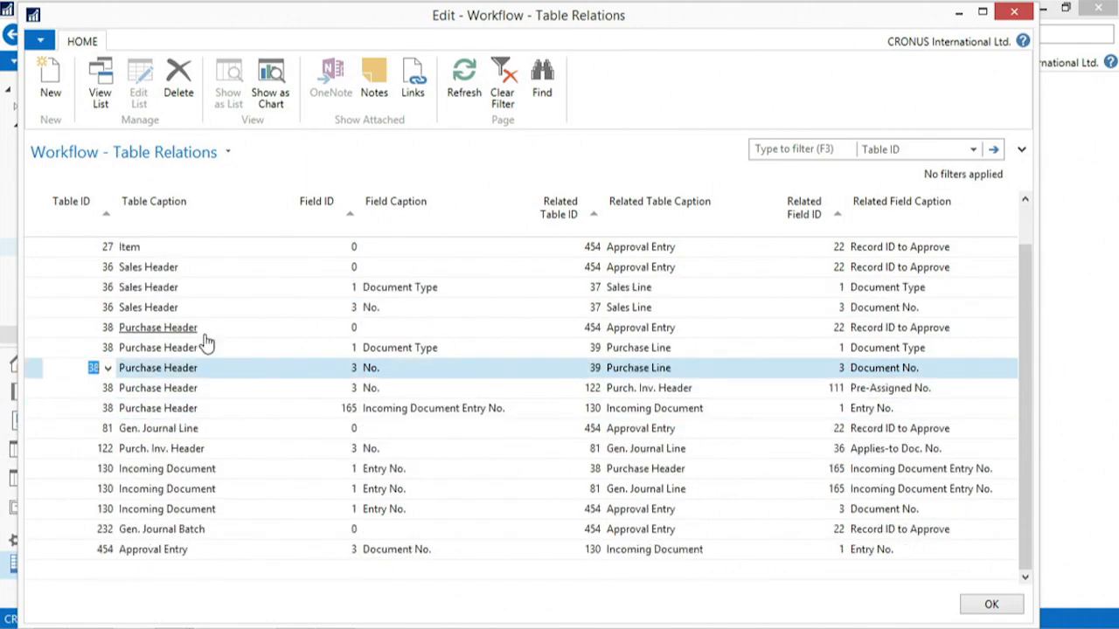
{"action": "key", "text": "Escape"}
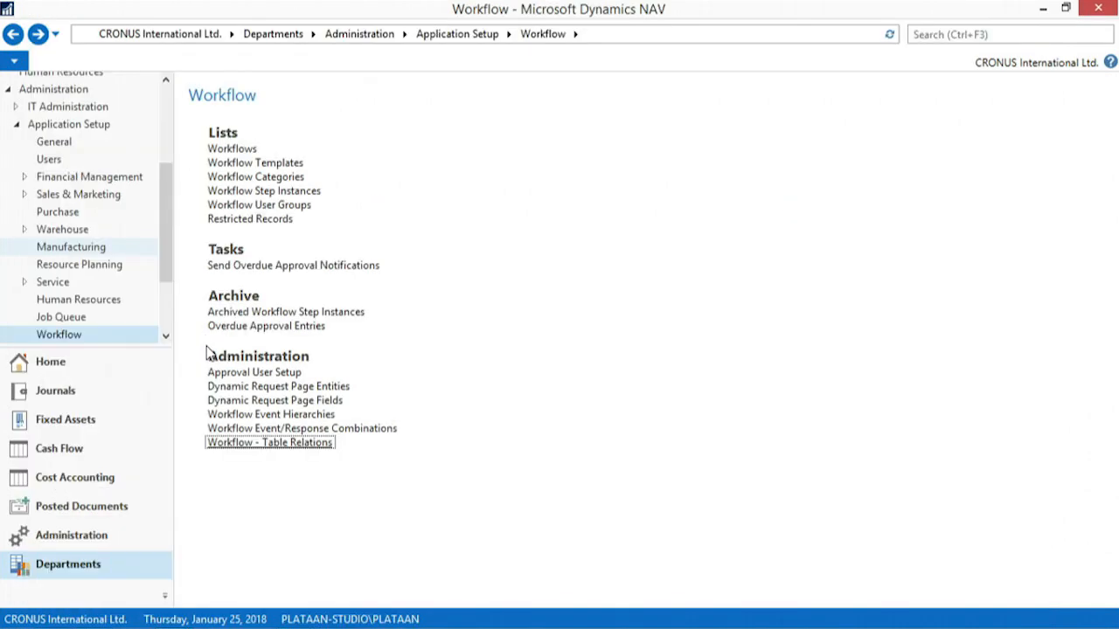